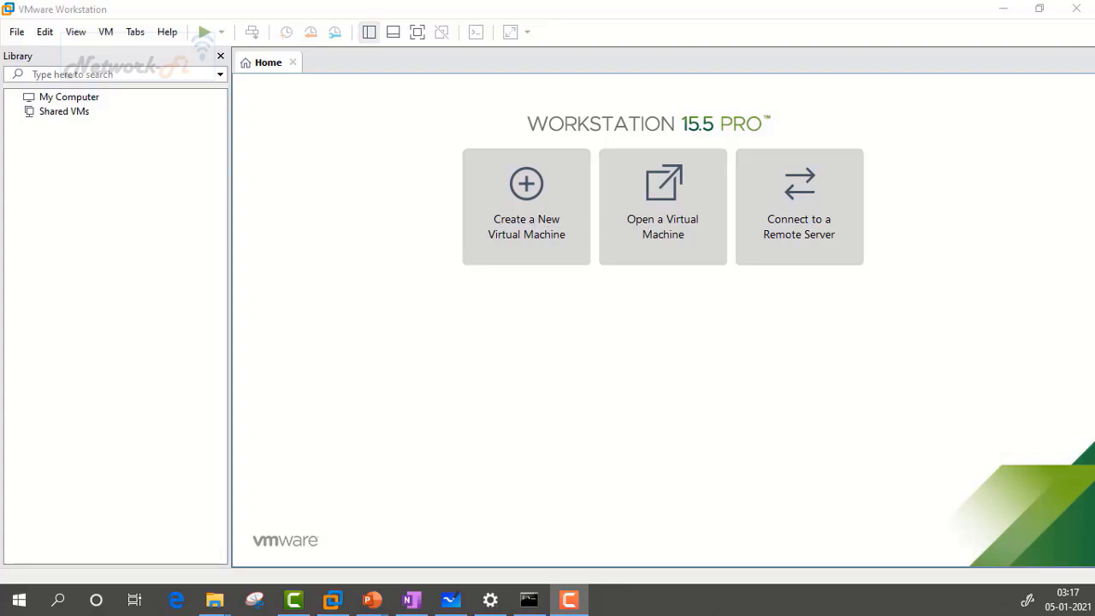
Step: Import the ArubaOS_MM_8.1.0.4_61790 appliance as a new virtual machine, then power it on
left_click(17, 31)
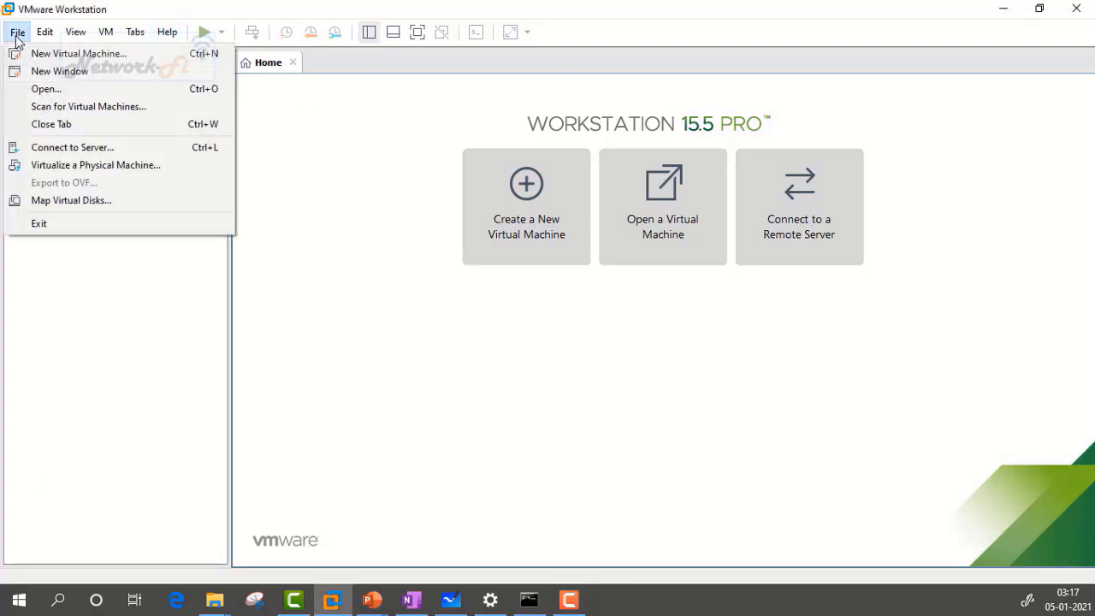
left_click(58, 92)
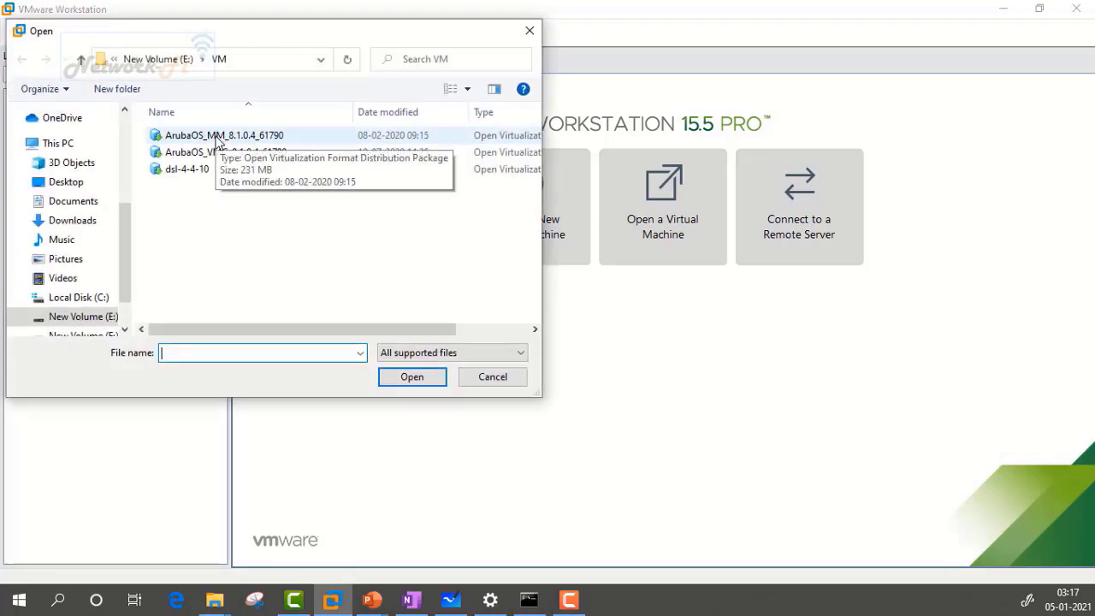
left_click(221, 137)
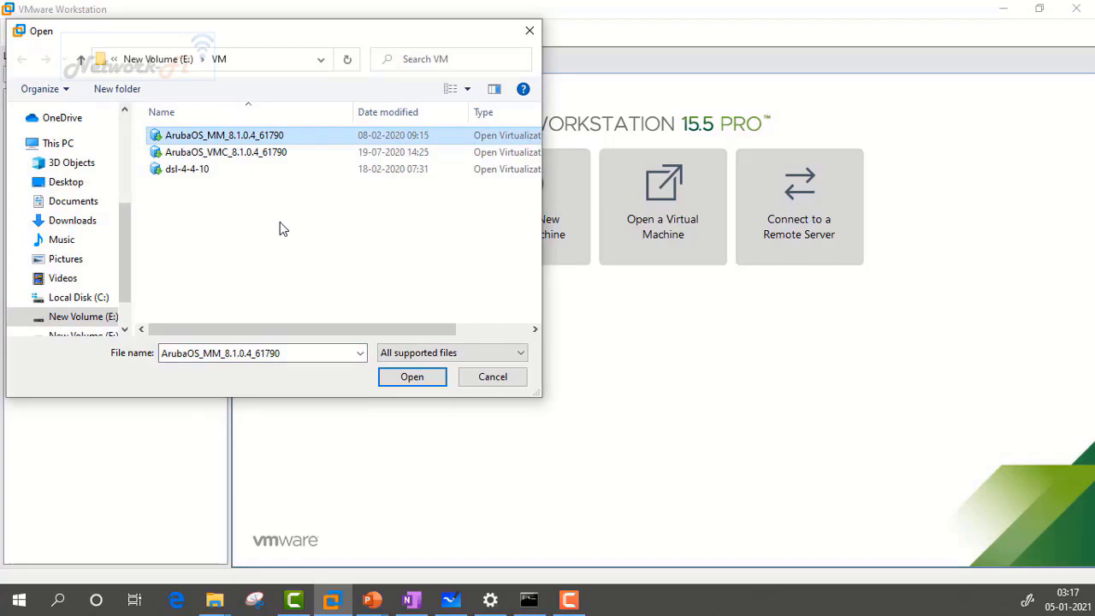
left_click(409, 378)
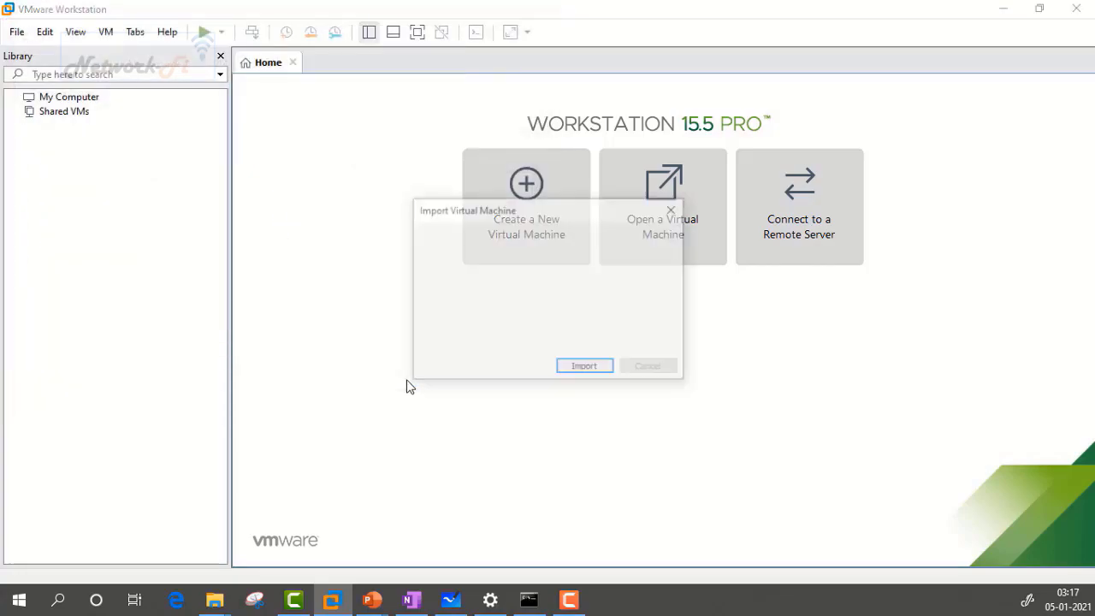
left_click(584, 373)
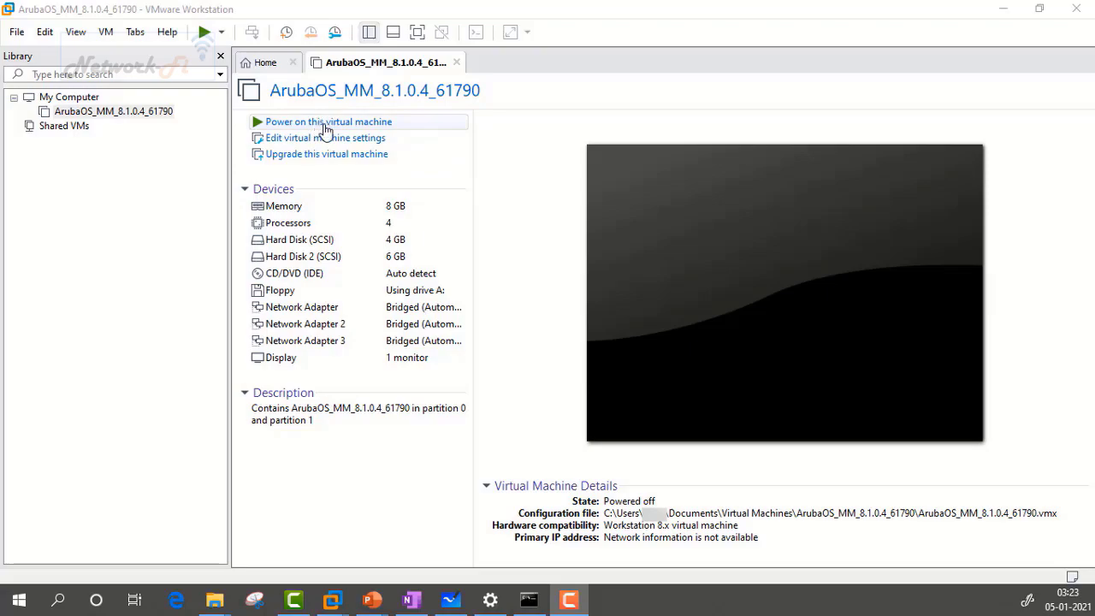
left_click(325, 124)
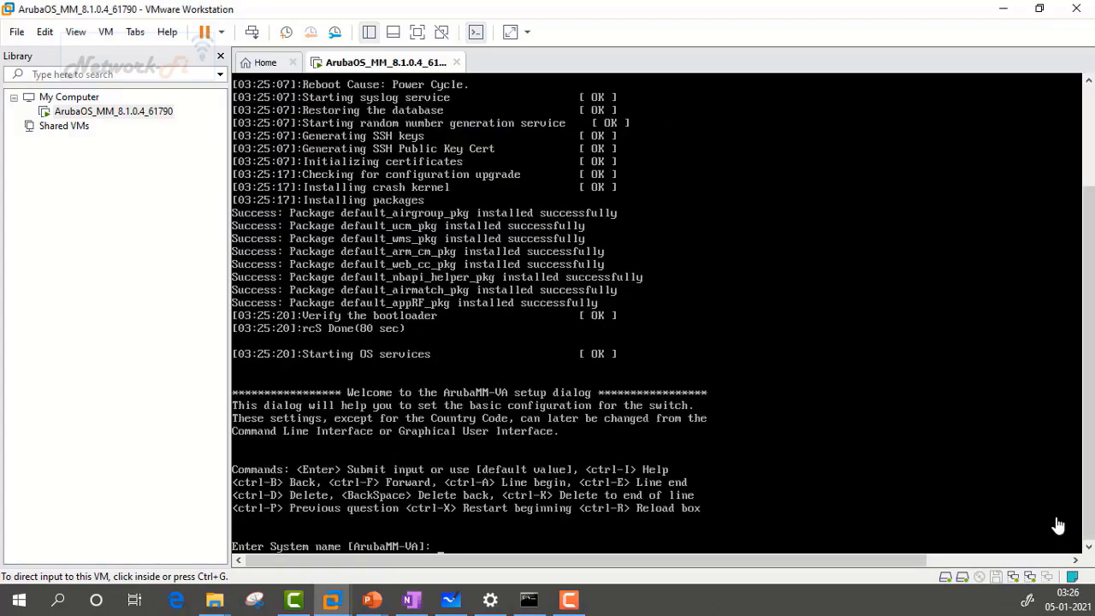
Step: Capture keyboard input in the booting ArubaOS VM console
left_click(866, 392)
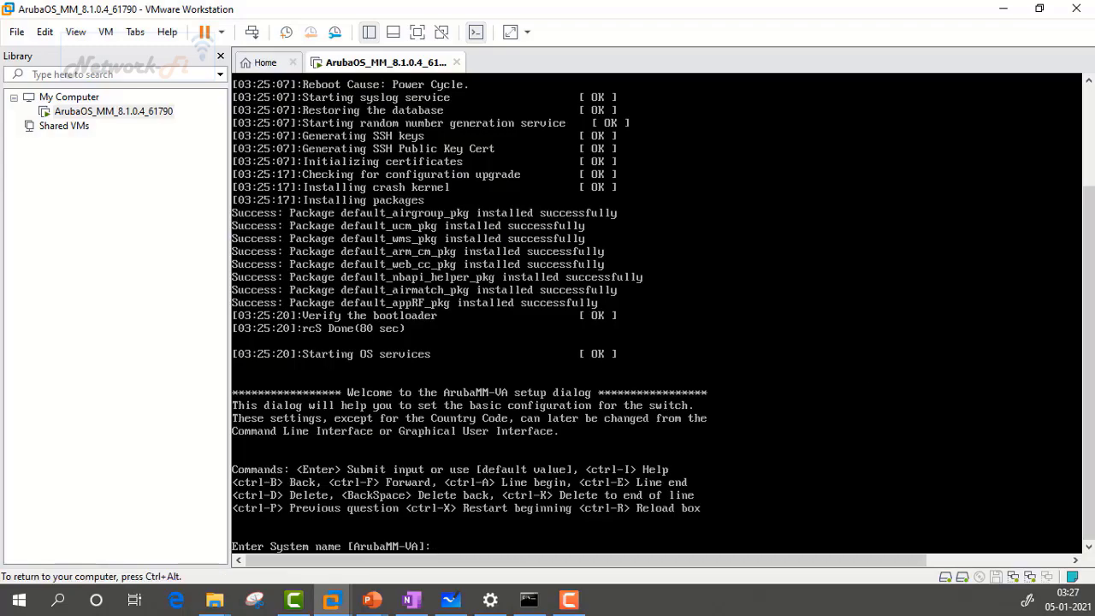
Step: Set system name VMM1 and VLAN 1, keeping default port GE 0/0/0 and access mode
type("VMM1")
key("Return")
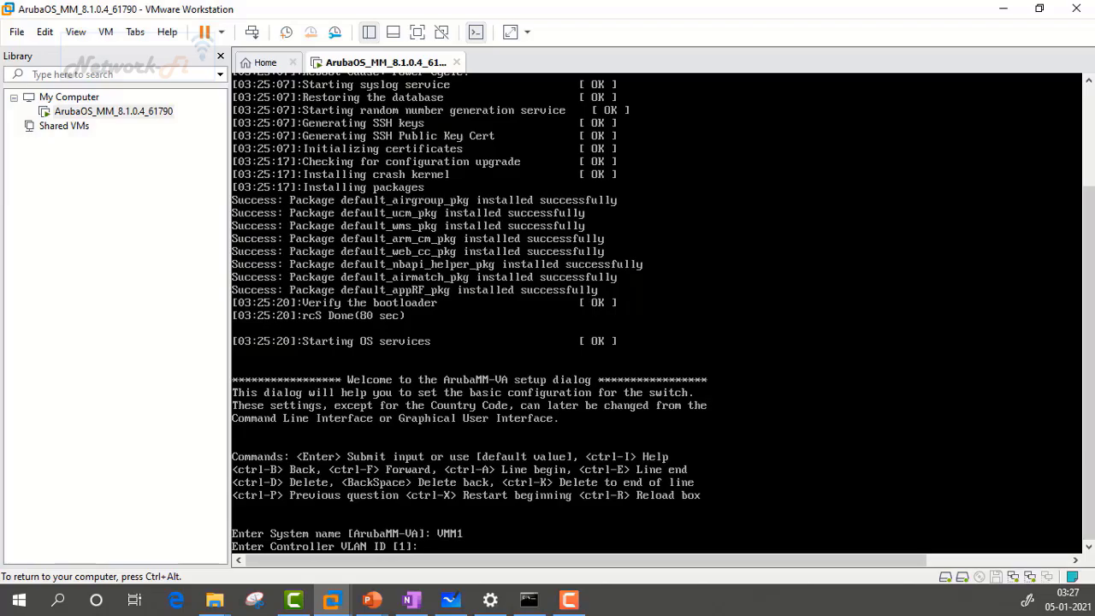
type("1")
key("Return")
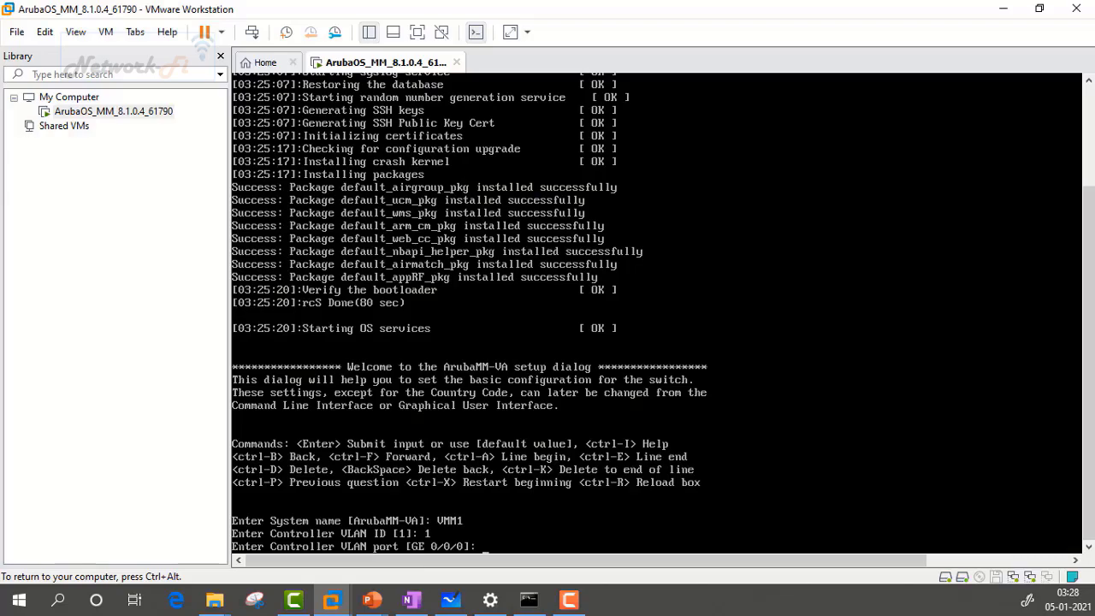
key("Return")
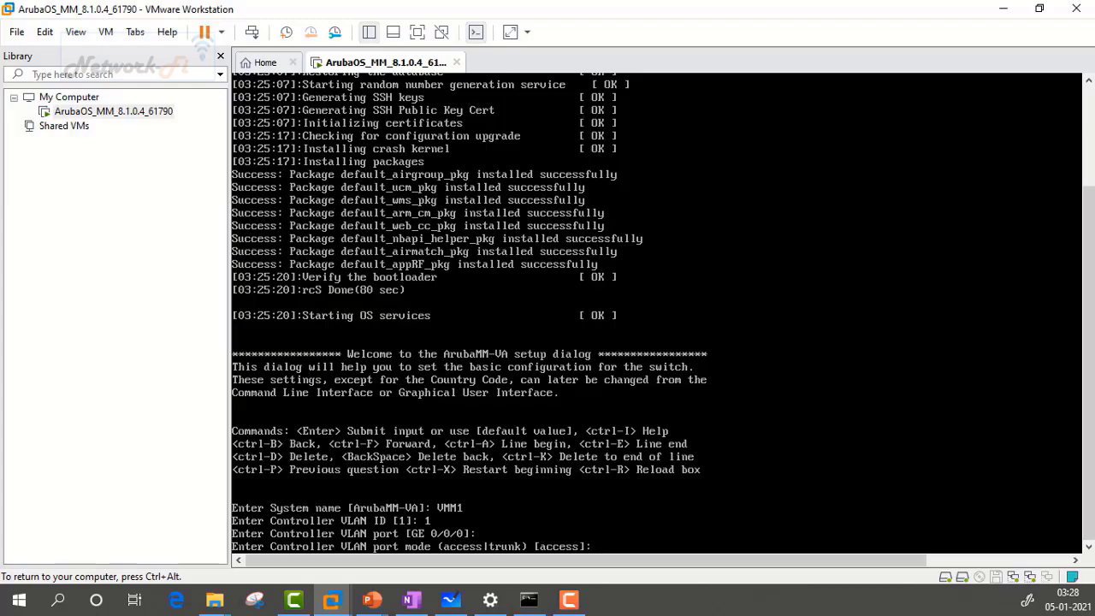
key("Return")
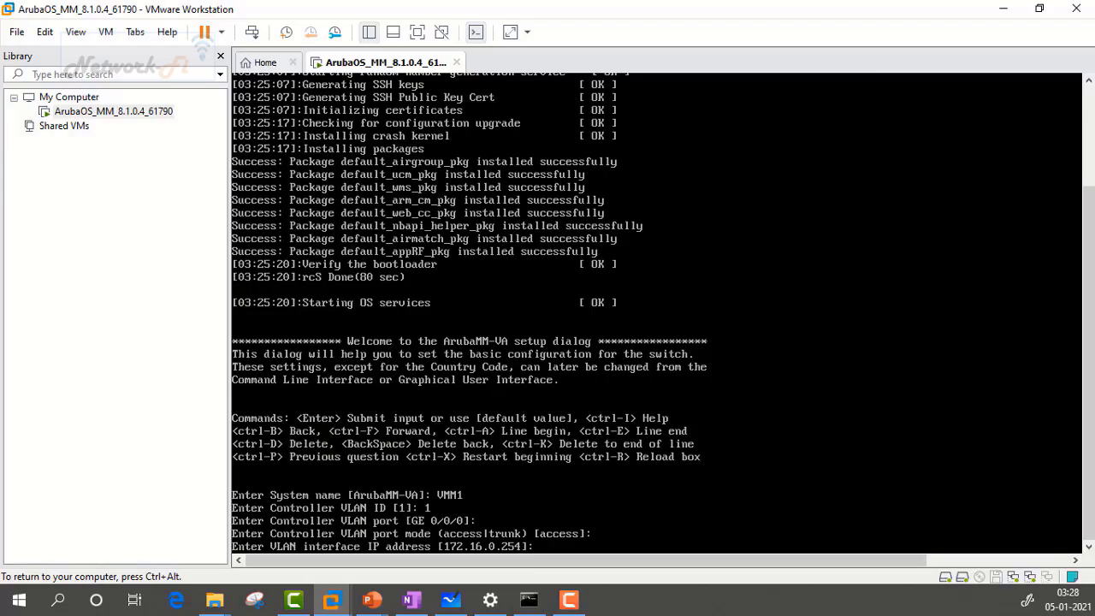
Step: Give the VLAN interface 10.10.10.1 / 255.255.255.0 with default gateway 10.10.10.2
type("10.10.10.1")
key("Return")
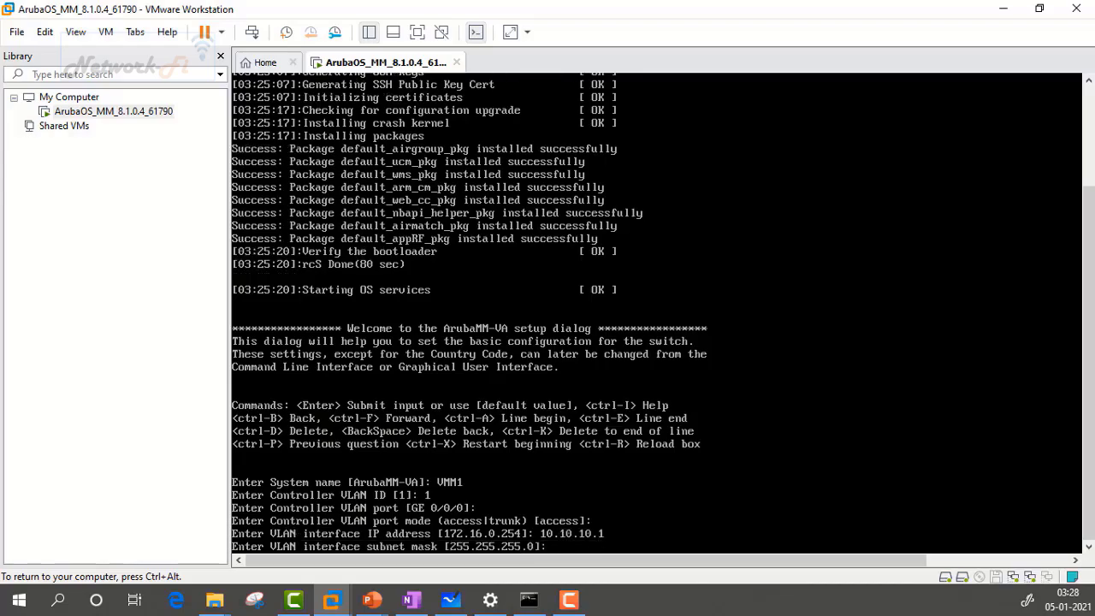
type("255.255.255.0")
key("Return")
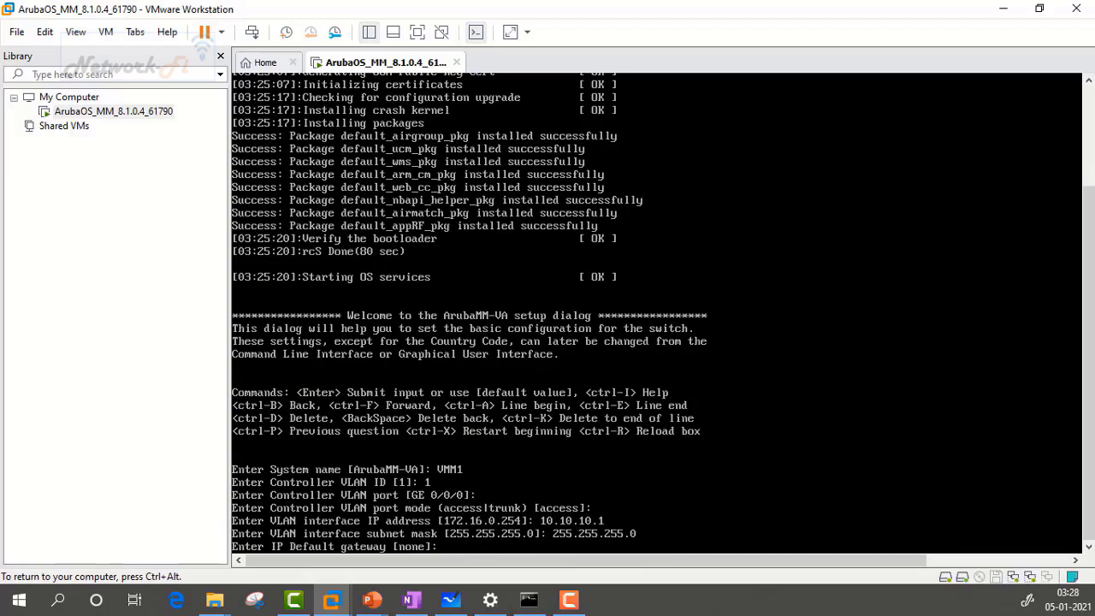
type("10.10.10.2")
key("Return")
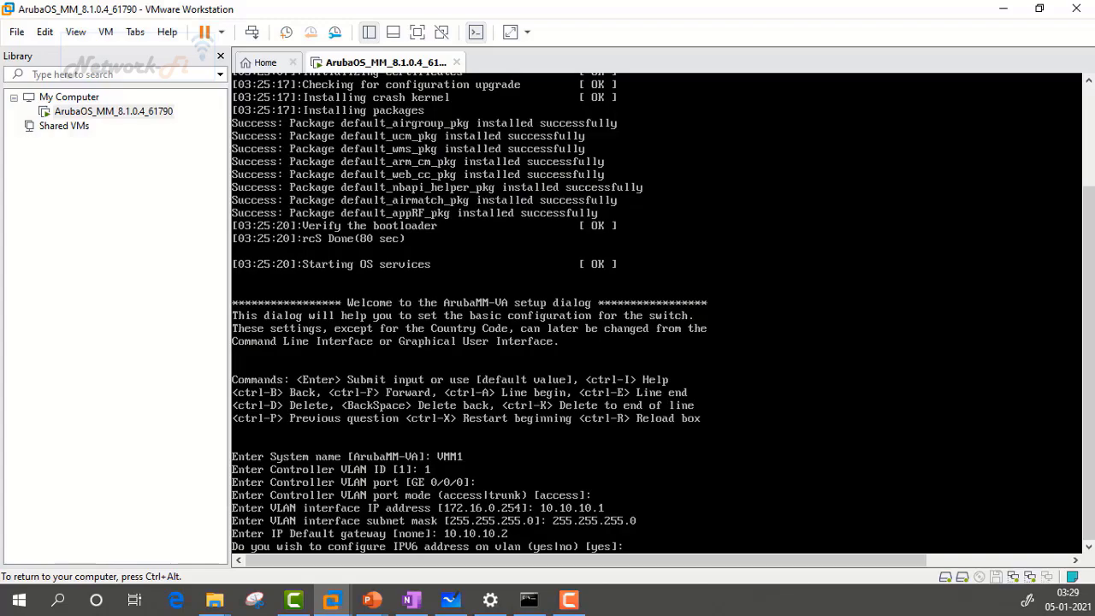
Step: Decline IPv6 on the VLAN and enter country code IN
type("no")
key("Return")
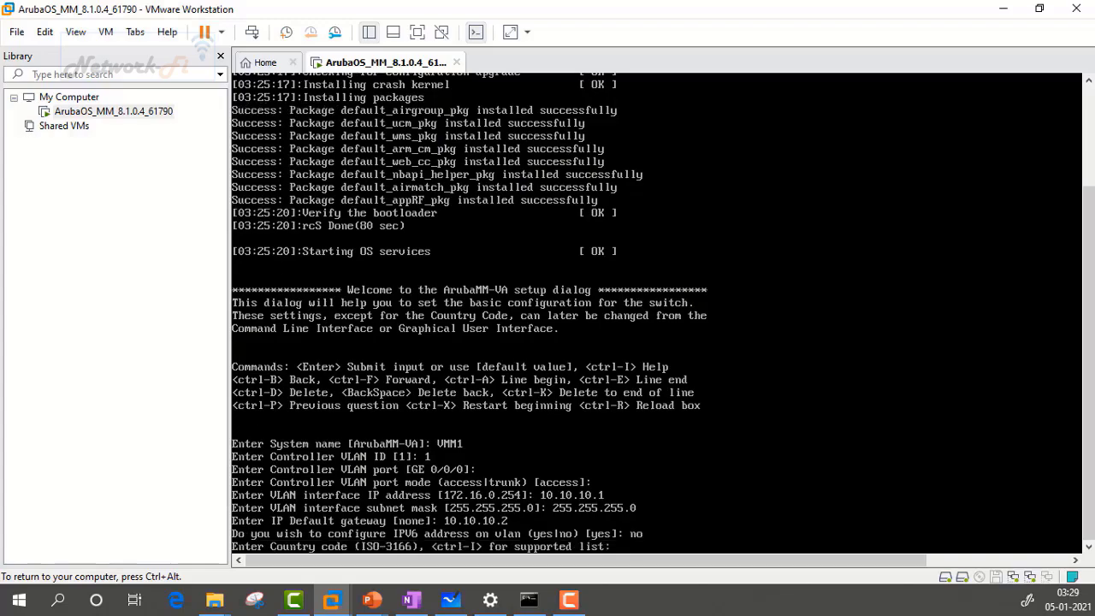
type("IN")
key("Return")
Step: Confirm India, set time zone GMT-5:30, and keep the default time and date
type("yes|no)?: yes")
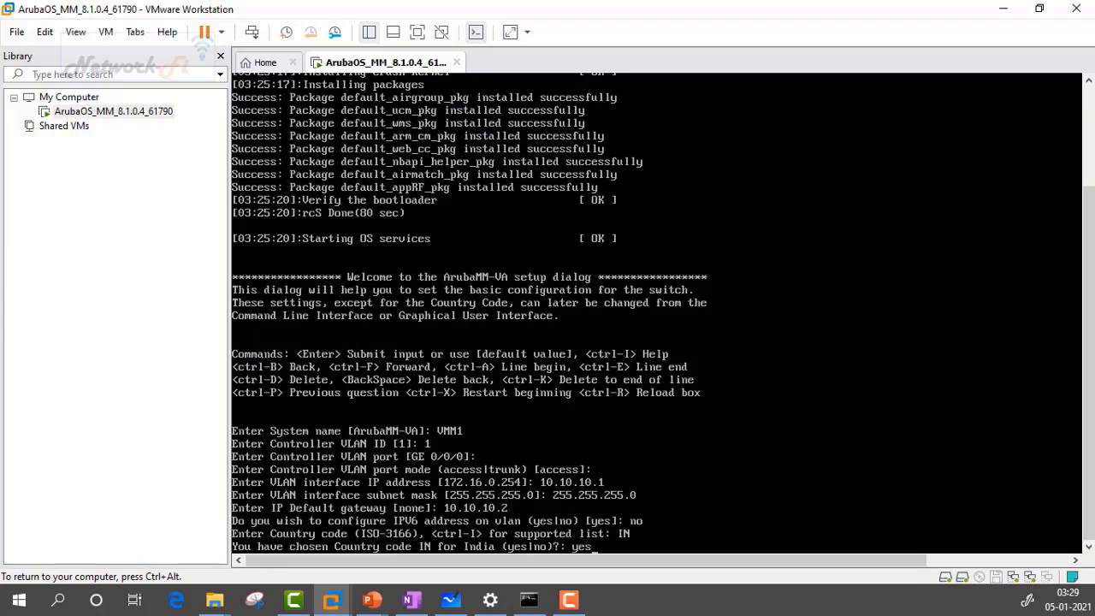
key("Return")
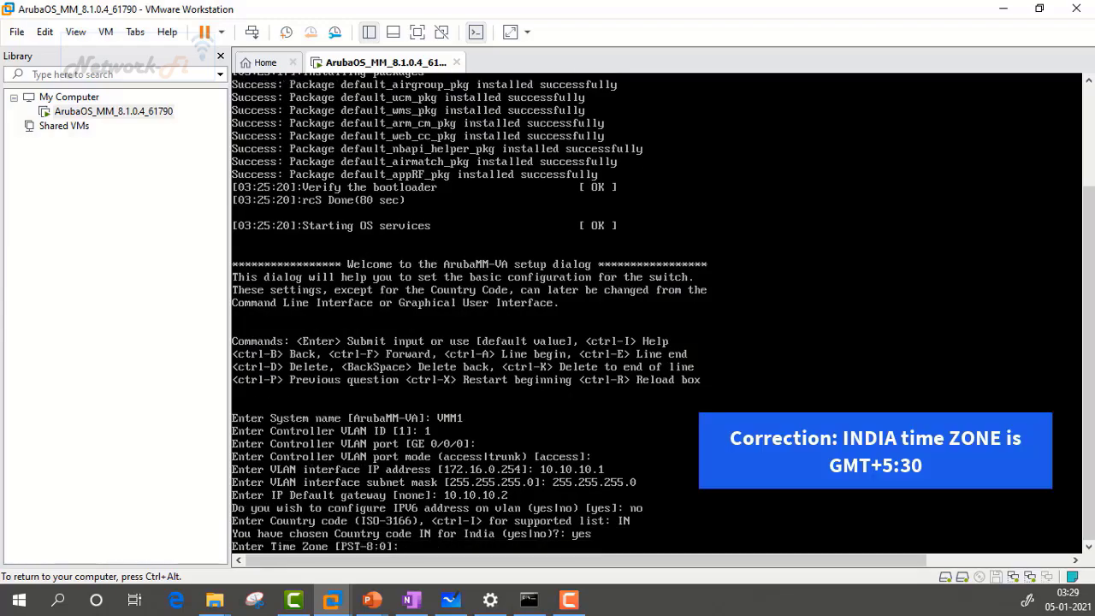
type("GMT-5:30")
key("Return")
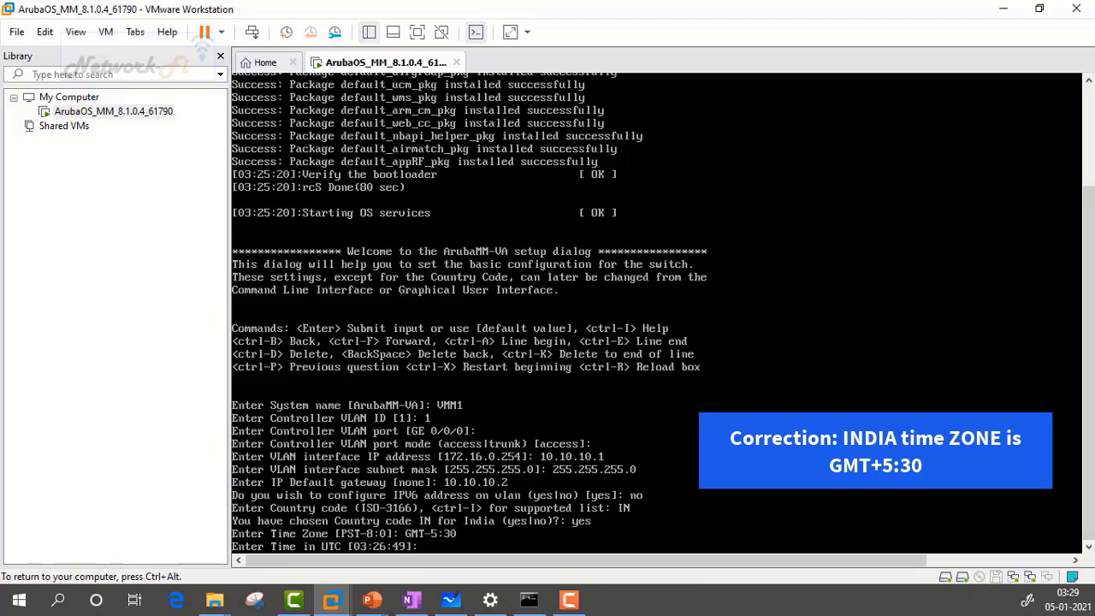
key("Return")
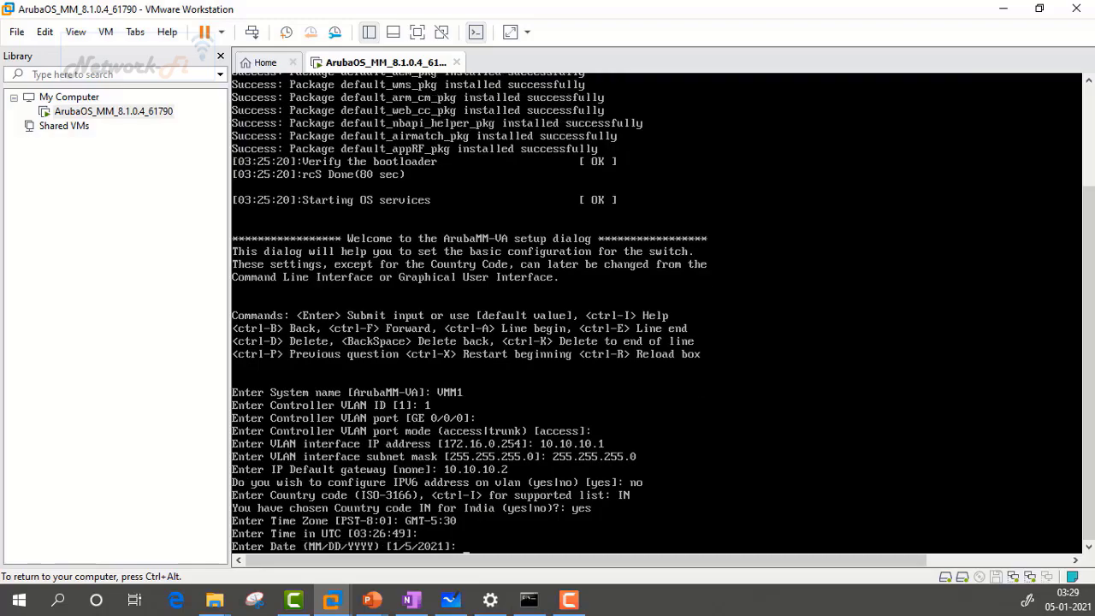
key("Return")
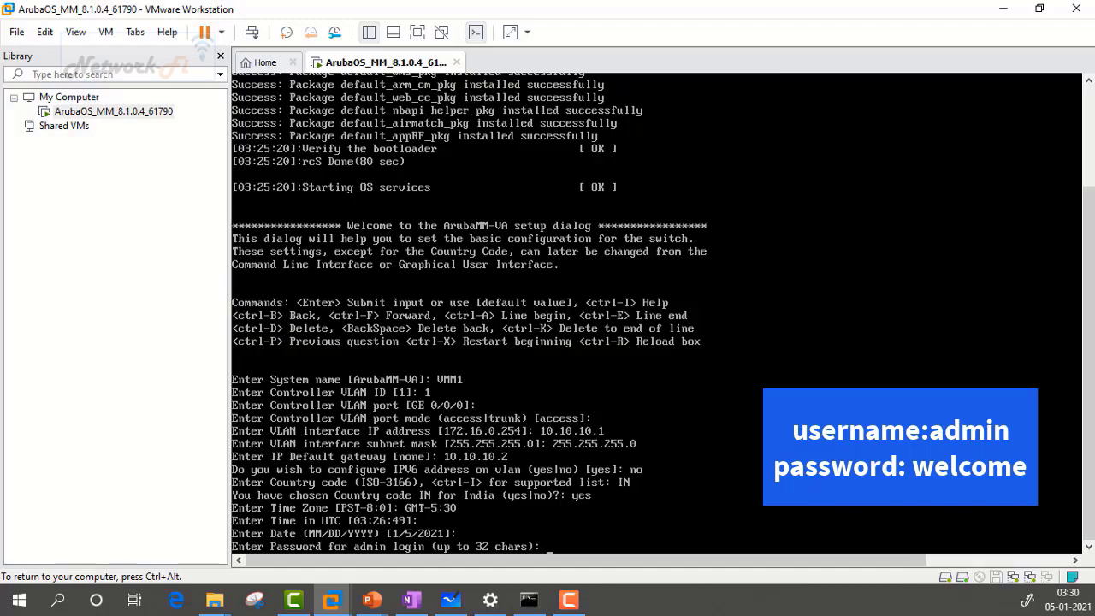
Step: Enter and re-type the admin password, then accept the changes to restart
key("Return")
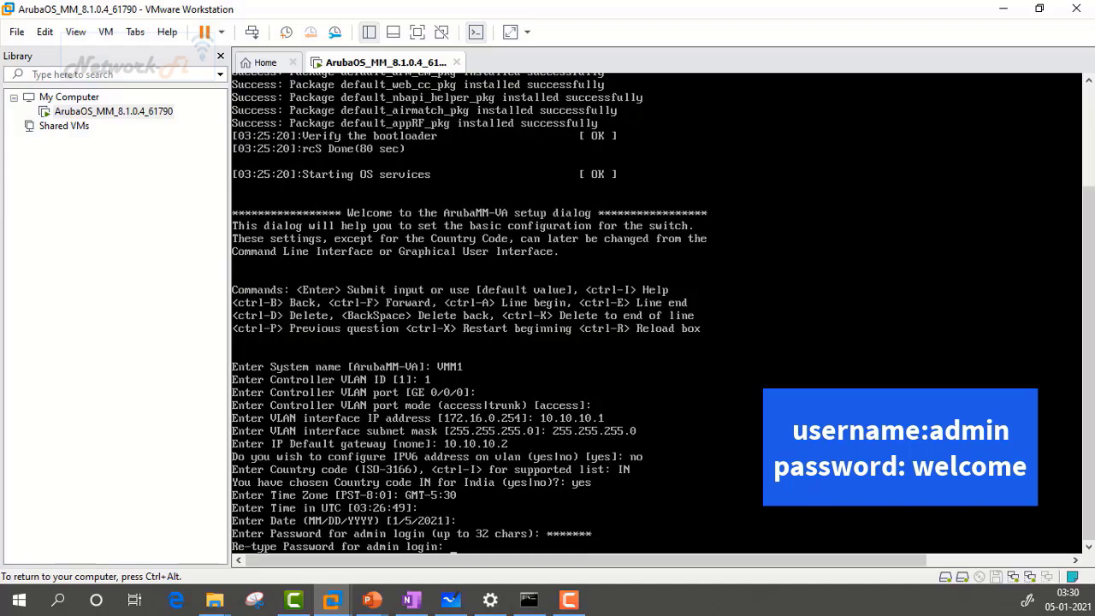
key("Return")
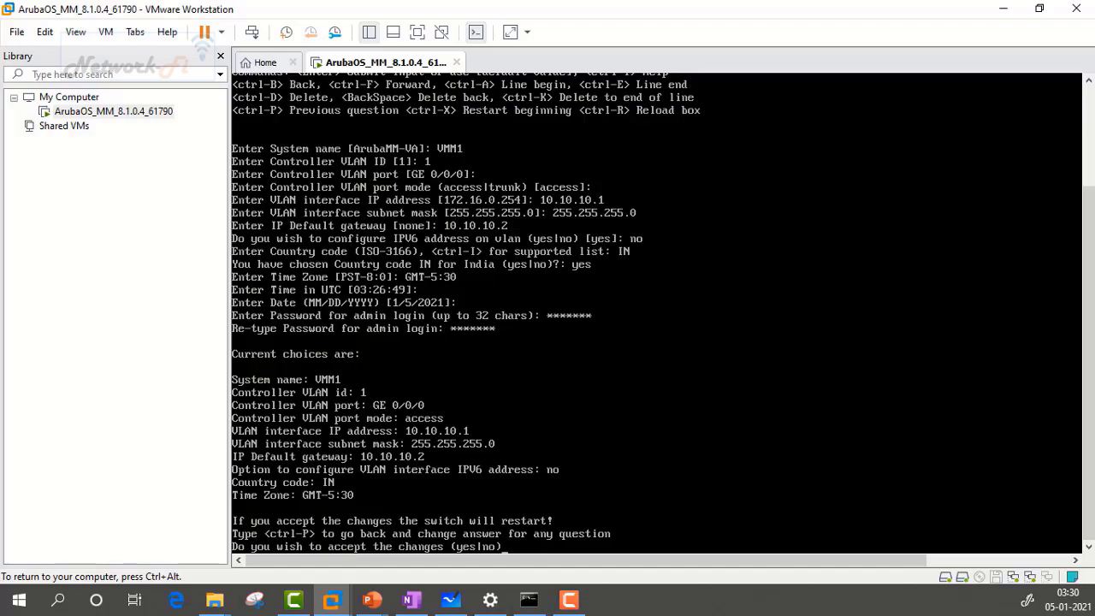
key("Return")
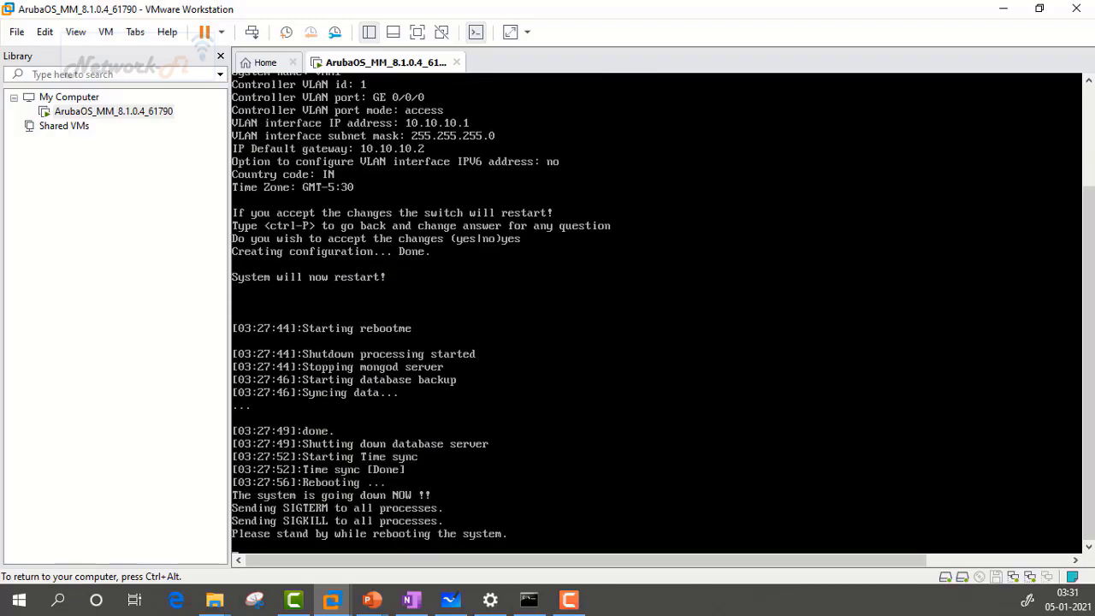
Step: Boot the AOS-P0 entry from the boot menu and wait for the User: login prompt
key("ctrl+alt")
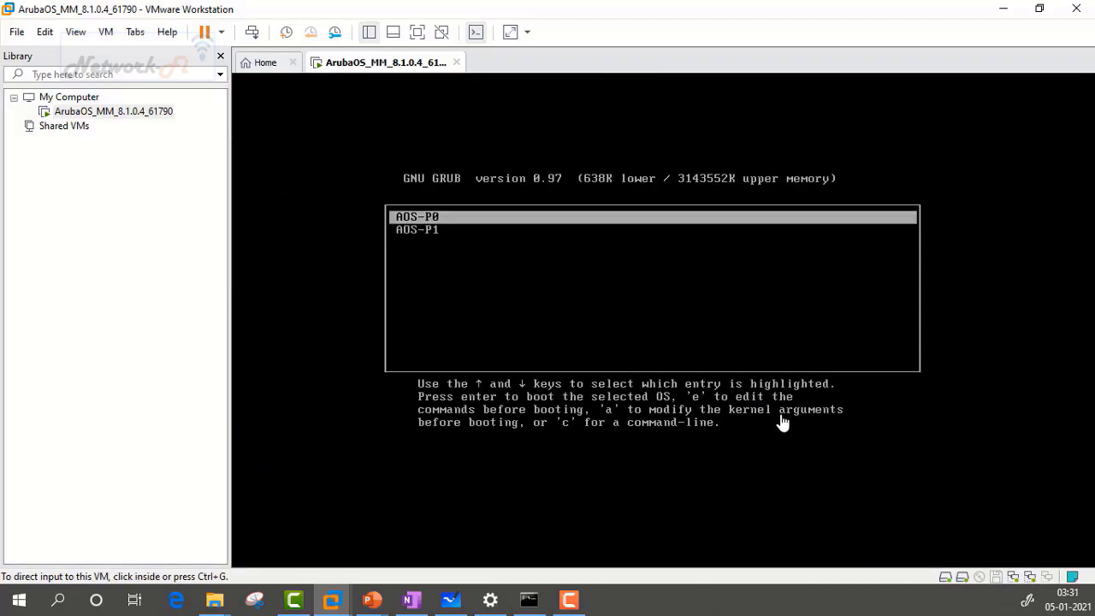
left_click(783, 437)
key("Return")
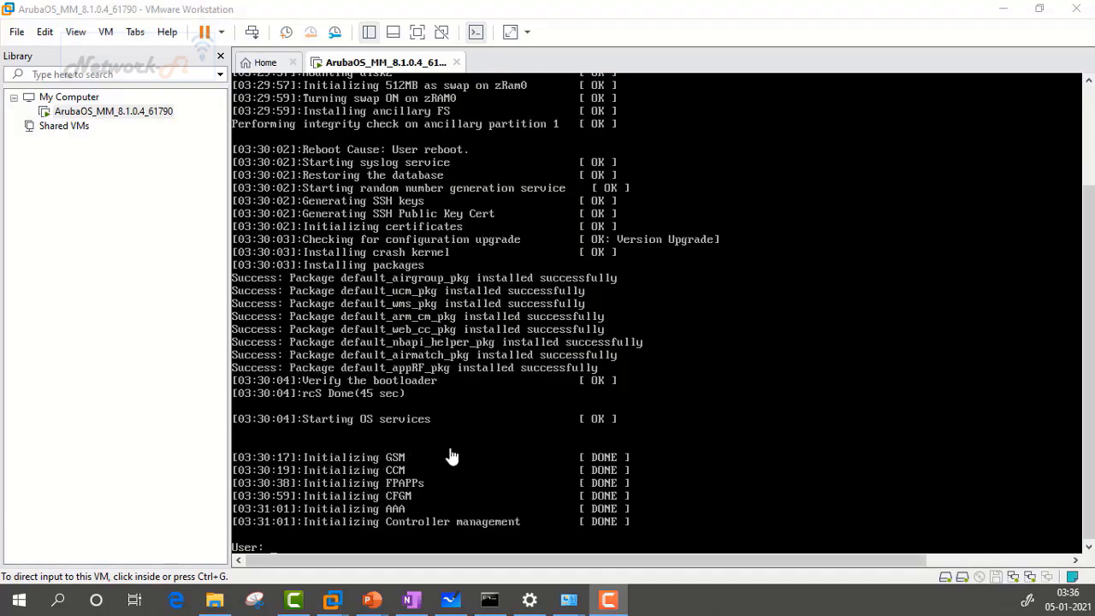
left_click(512, 451)
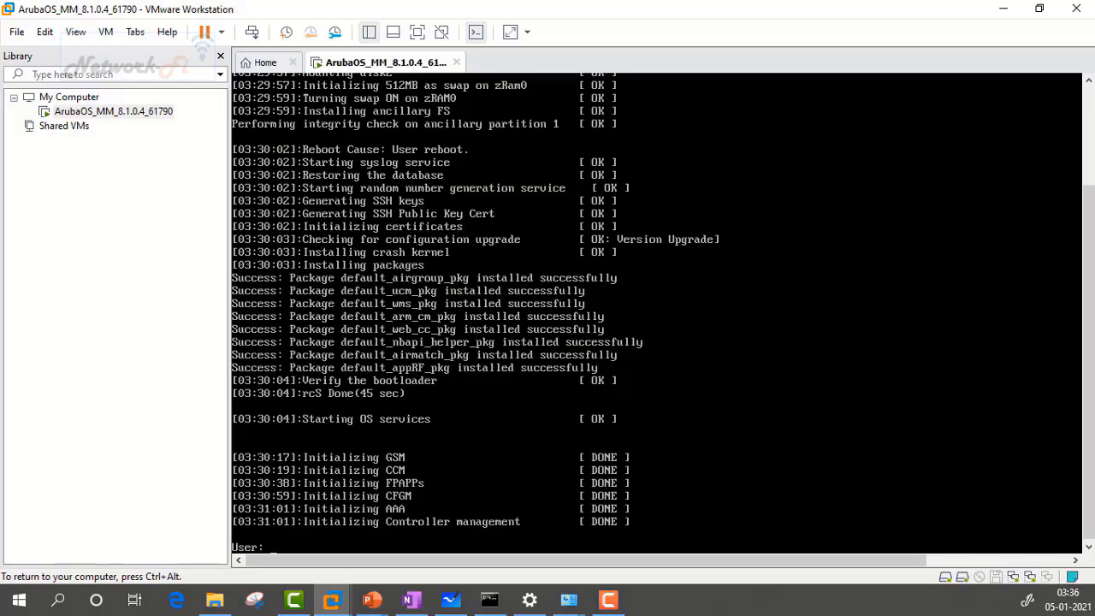
Step: Log in to the Mobility Master console as admin
type("admin")
key("Return")
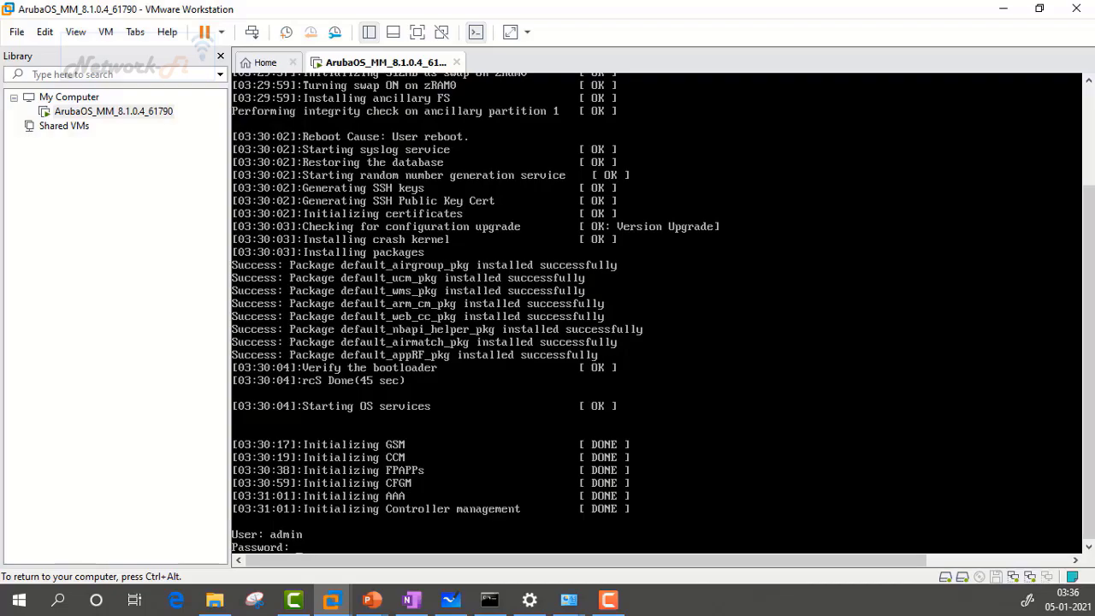
key("Return")
key("Return")
key("Return")
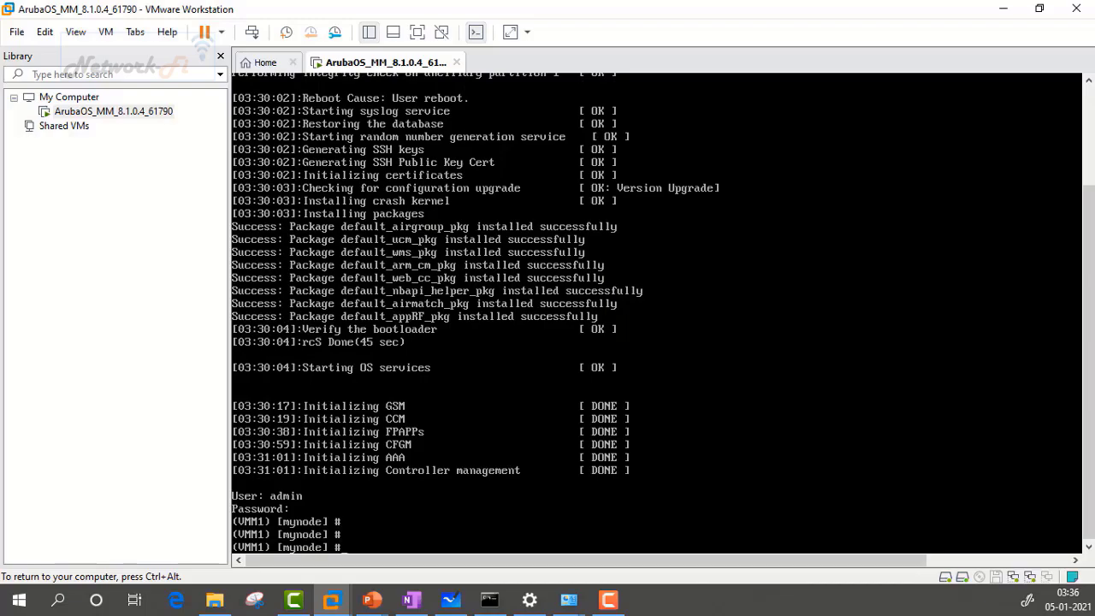
key("Return")
key("Return")
key("Return")
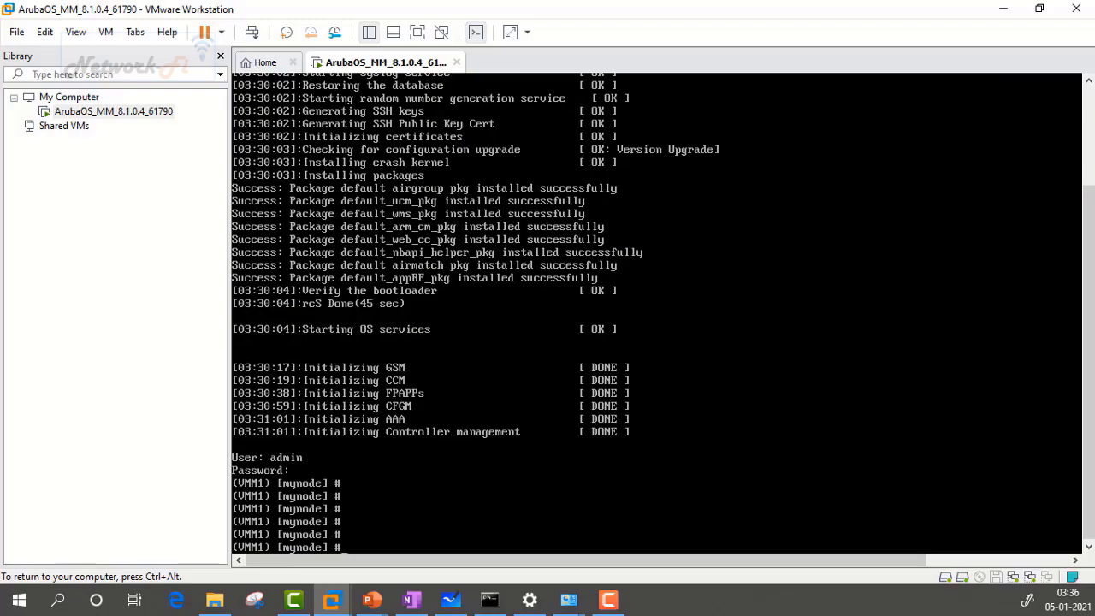
Step: Run 'show ip interface br' and 'show port status' to check interfaces and ports
type("show ip interface br")
key("Return")
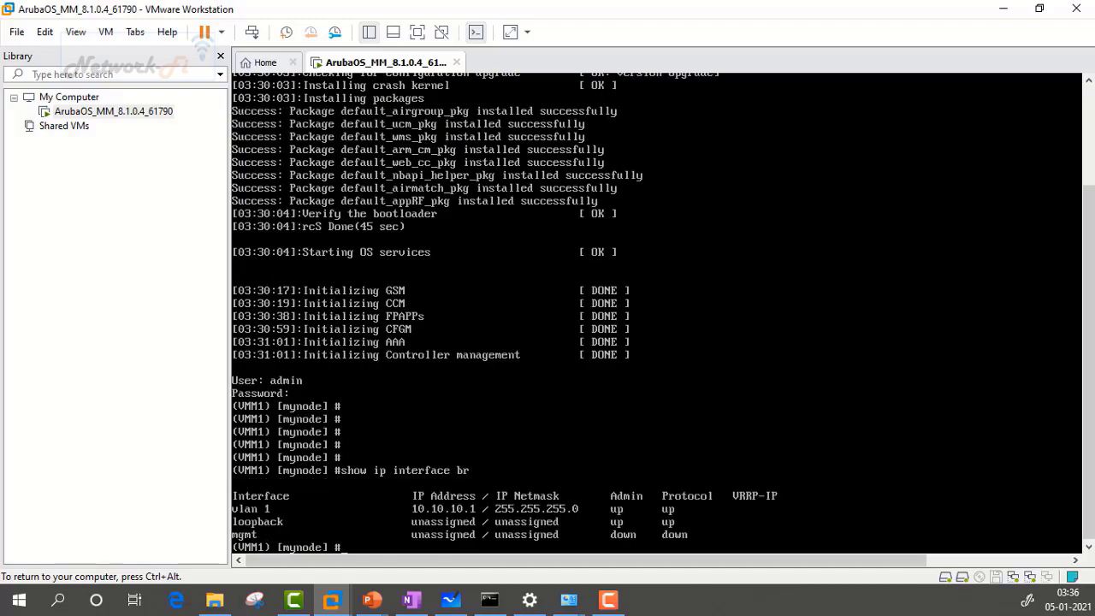
key("ctrl+alt")
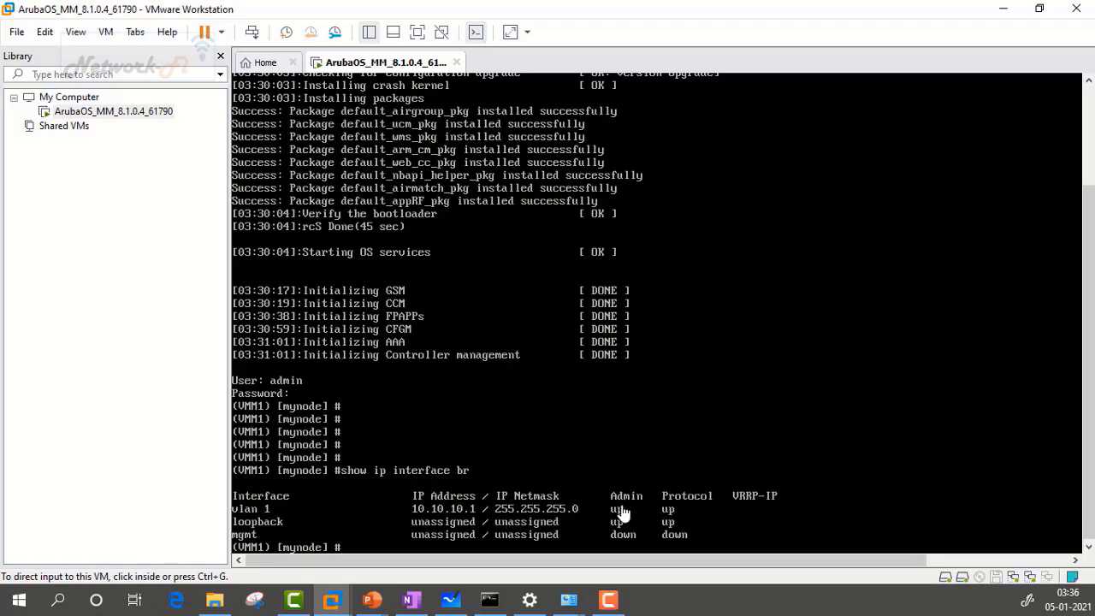
left_click(661, 468)
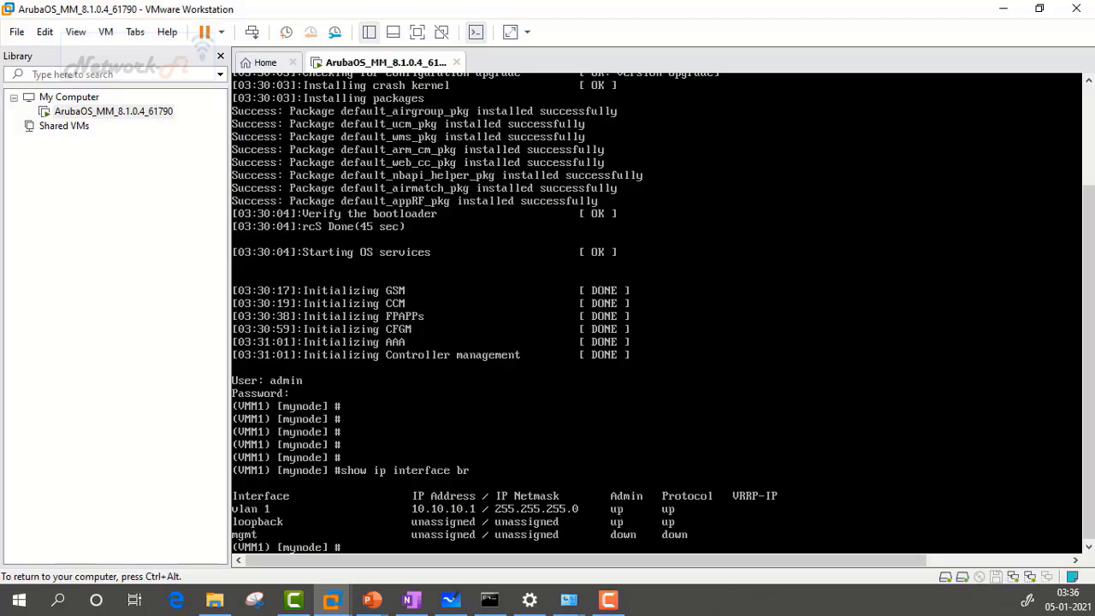
type("show port status")
key("Return")
key("ctrl+alt")
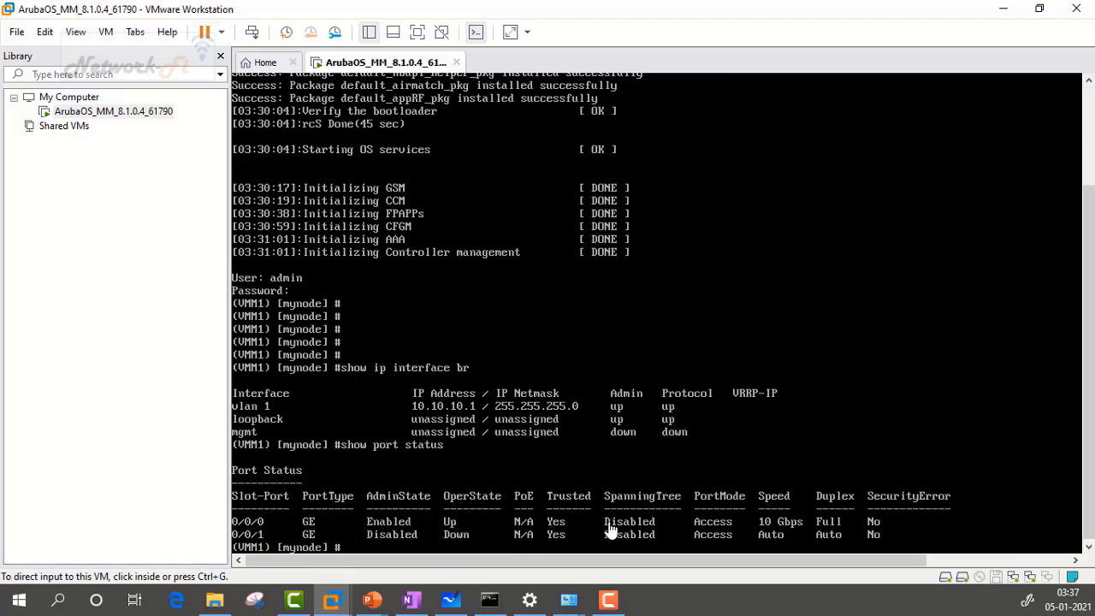
left_click(494, 419)
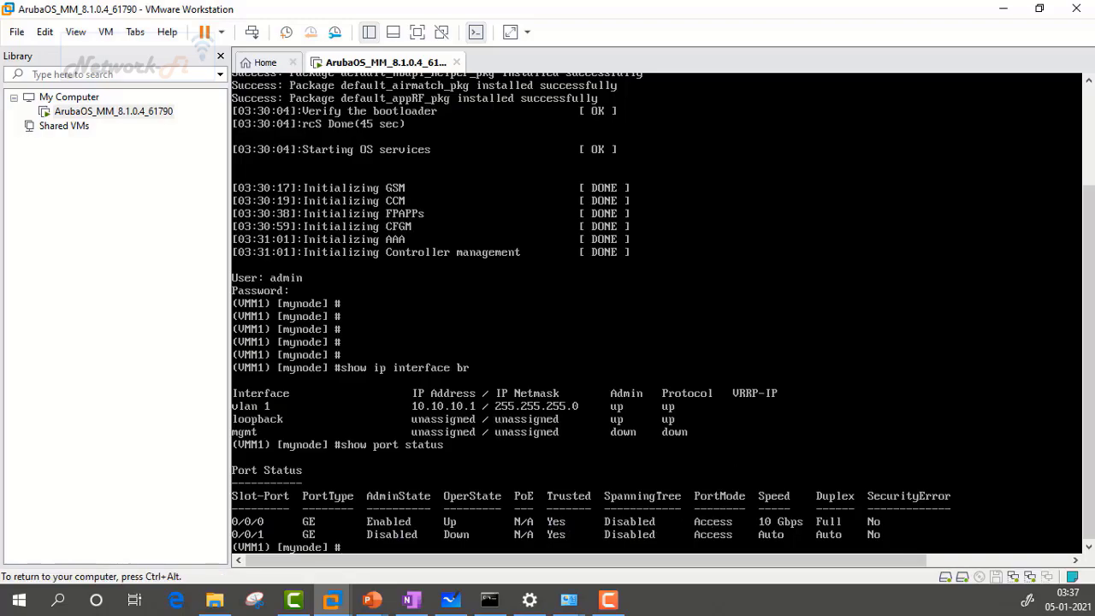
Step: Ping 10.10.10.2 (no reply), then ping the VM's own 10.10.10.1 (replies)
key("Return")
key("Return")
key("Return")
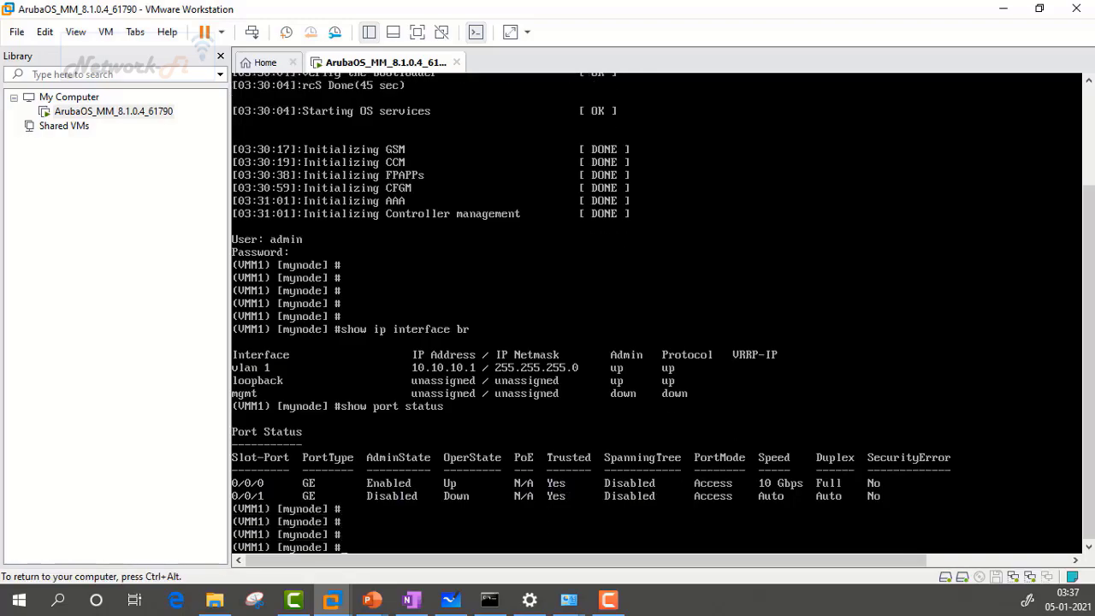
type("ping 10.10.10.2")
key("Return")
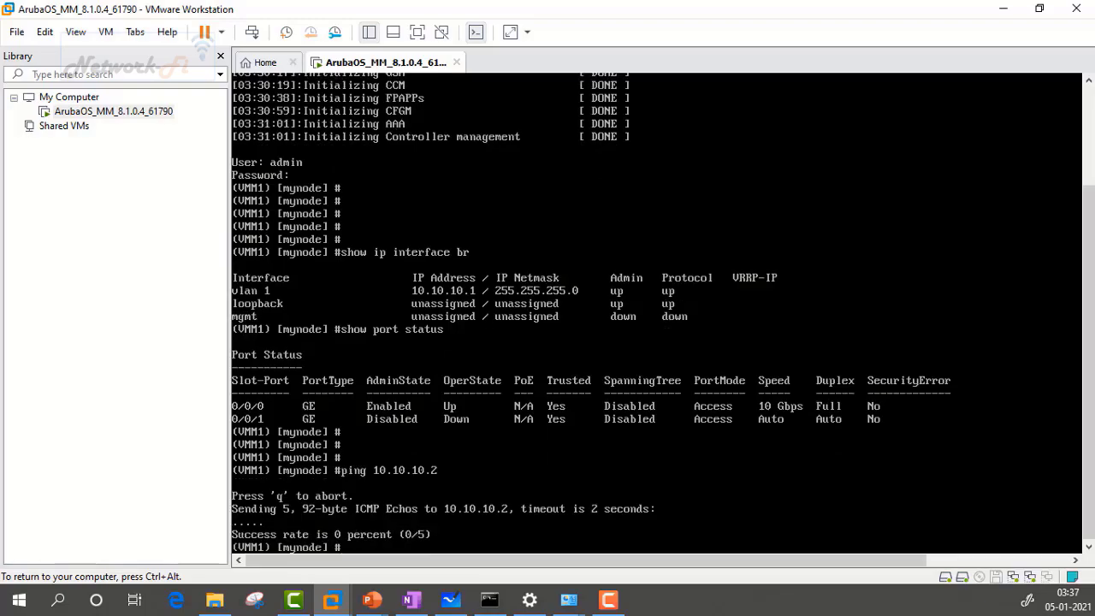
key("Up")
key("BackSpace")
type("10.10.10.1")
key("Return")
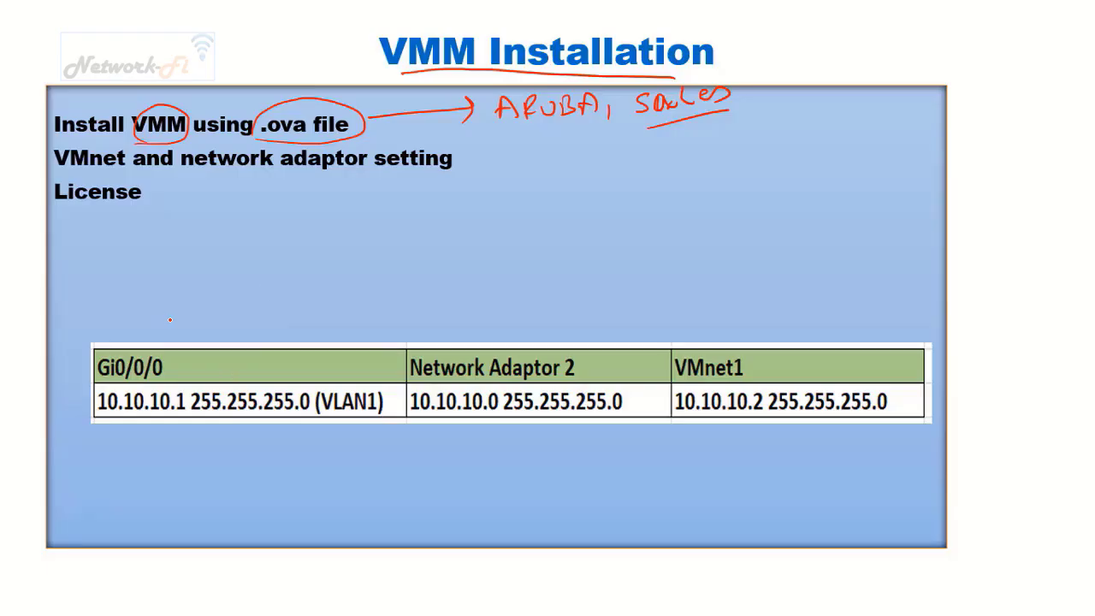
Step: Pen-mark the table: circle Gi0/0/0, (VLAN1) and 10.10.10.0 subnet, underline 10.10.10.1, tick the VMnet1 and Network Adaptor 2 entries
mouse_move(167, 348)
left_mouse_down()
mouse_move(195, 344)
mouse_move(322, 276)
mouse_move(471, 335)
left_mouse_up()
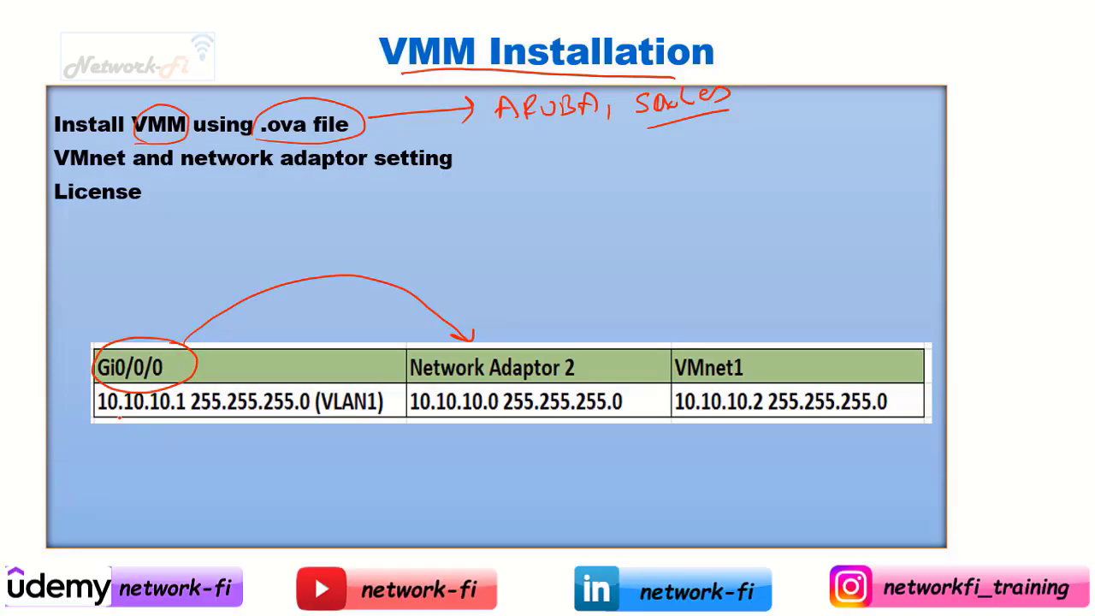
mouse_move(93, 419)
left_mouse_down()
mouse_move(152, 426)
mouse_move(190, 414)
left_mouse_up()
mouse_move(323, 417)
left_mouse_down()
mouse_move(343, 420)
mouse_move(395, 390)
mouse_move(314, 388)
mouse_move(315, 413)
left_mouse_up()
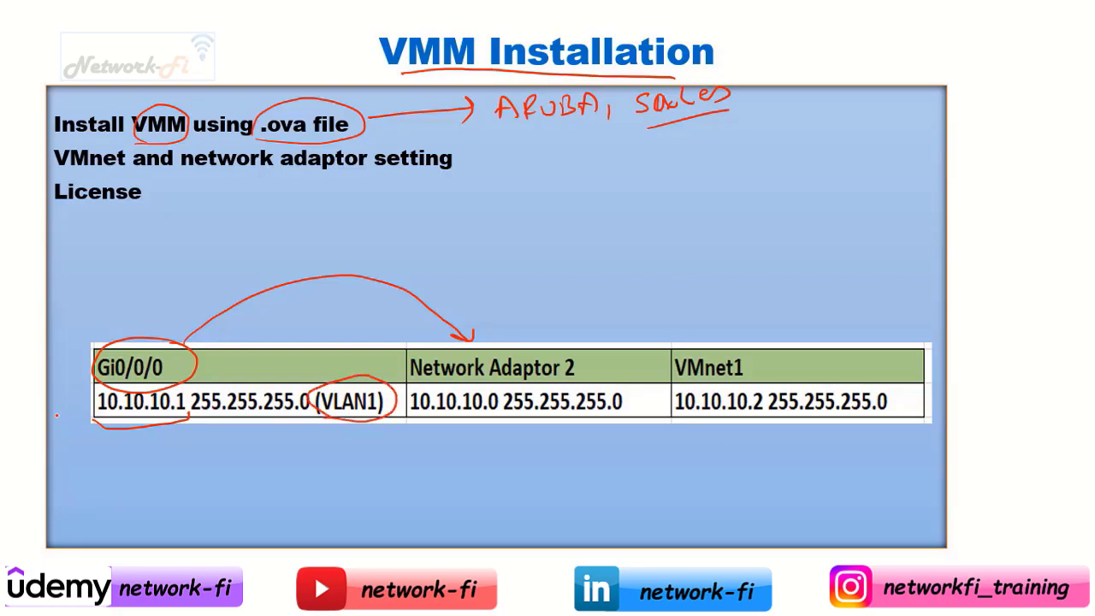
left_click_drag(59, 414, 81, 402)
left_click_drag(760, 358, 794, 350)
left_click_drag(635, 400, 659, 391)
left_click_drag(899, 402, 925, 395)
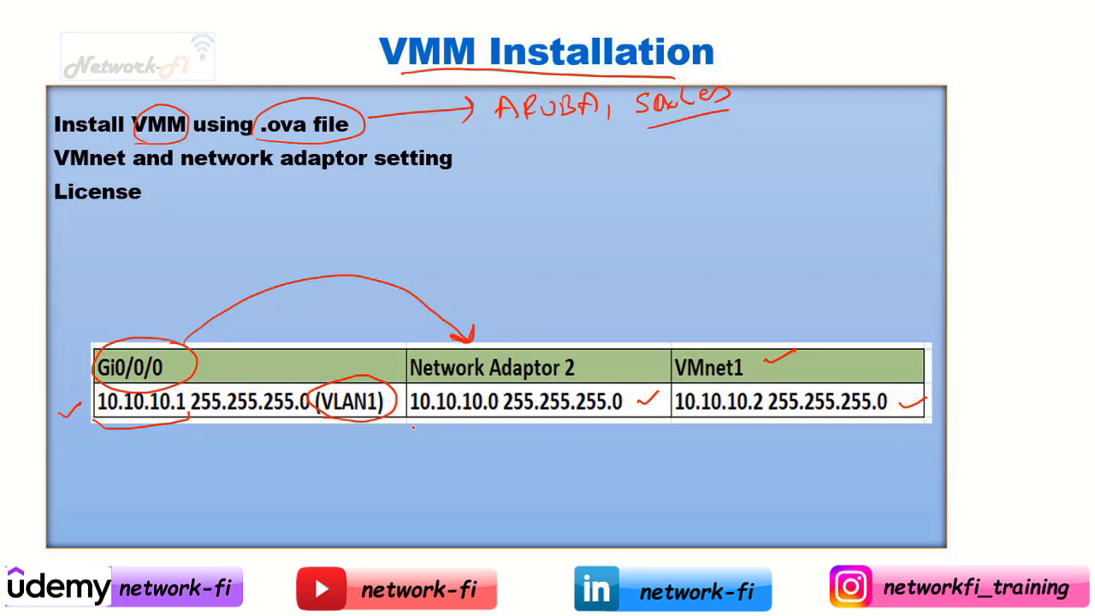
mouse_move(415, 428)
left_mouse_down()
mouse_move(640, 389)
mouse_move(416, 387)
mouse_move(421, 435)
left_mouse_up()
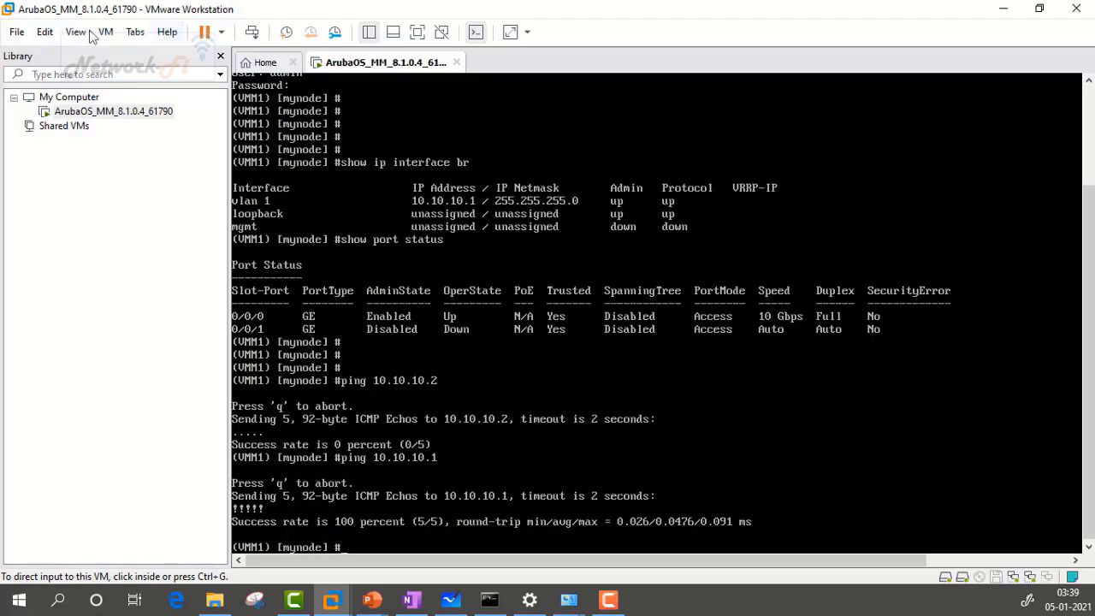
Step: In the Virtual Network Editor with admin rights, verify VMnet1 host-only on 10.10.10.0/255.255.255.0 and save
left_click(45, 34)
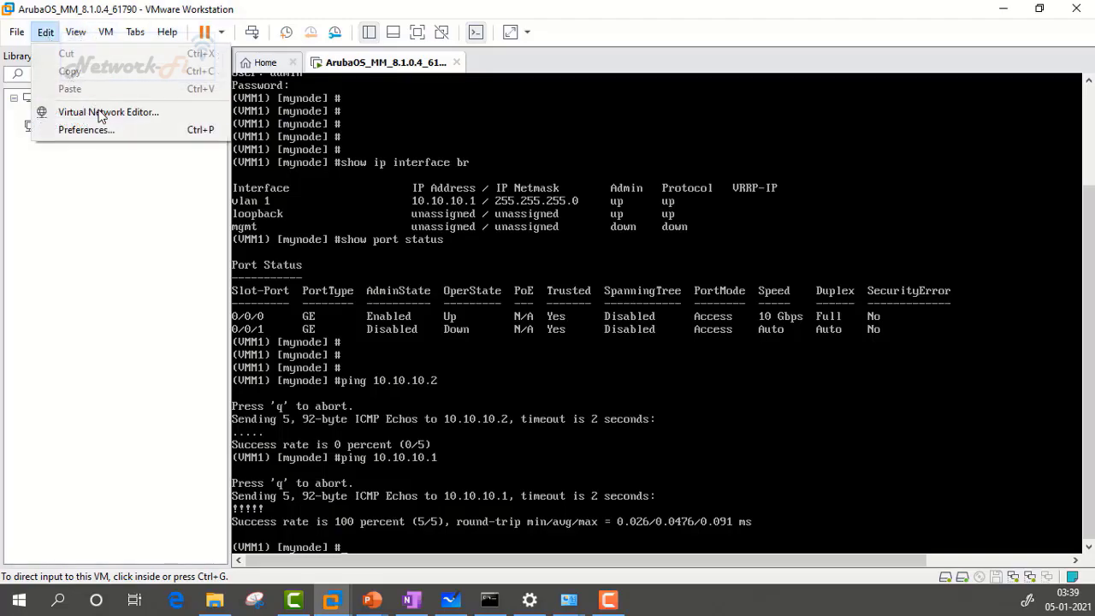
left_click(154, 120)
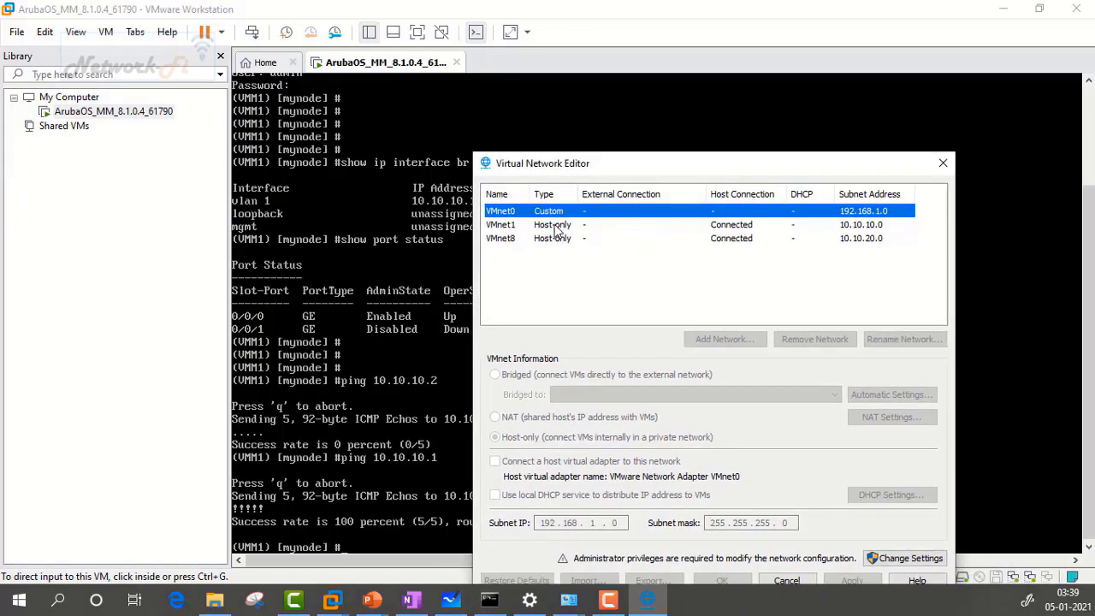
left_click(576, 223)
left_click_drag(679, 166, 684, 111)
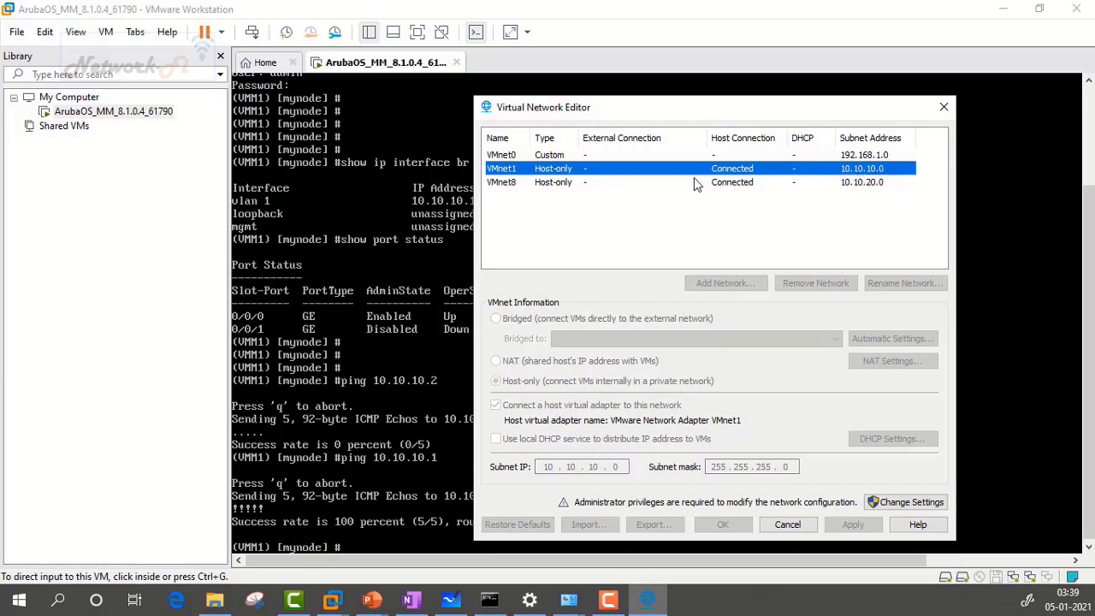
left_click(915, 504)
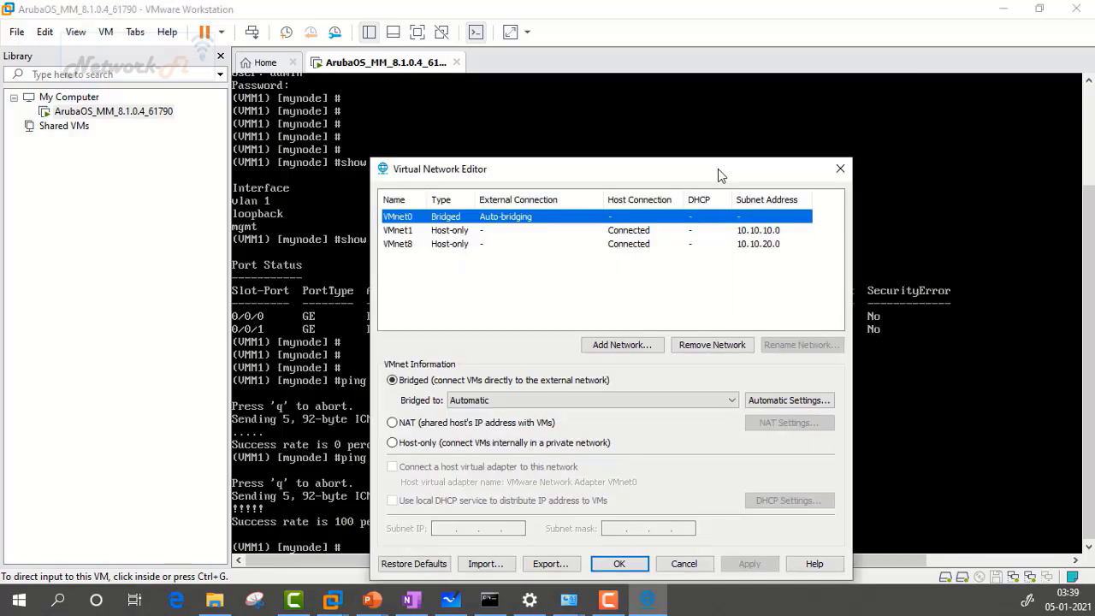
left_click_drag(717, 169, 718, 141)
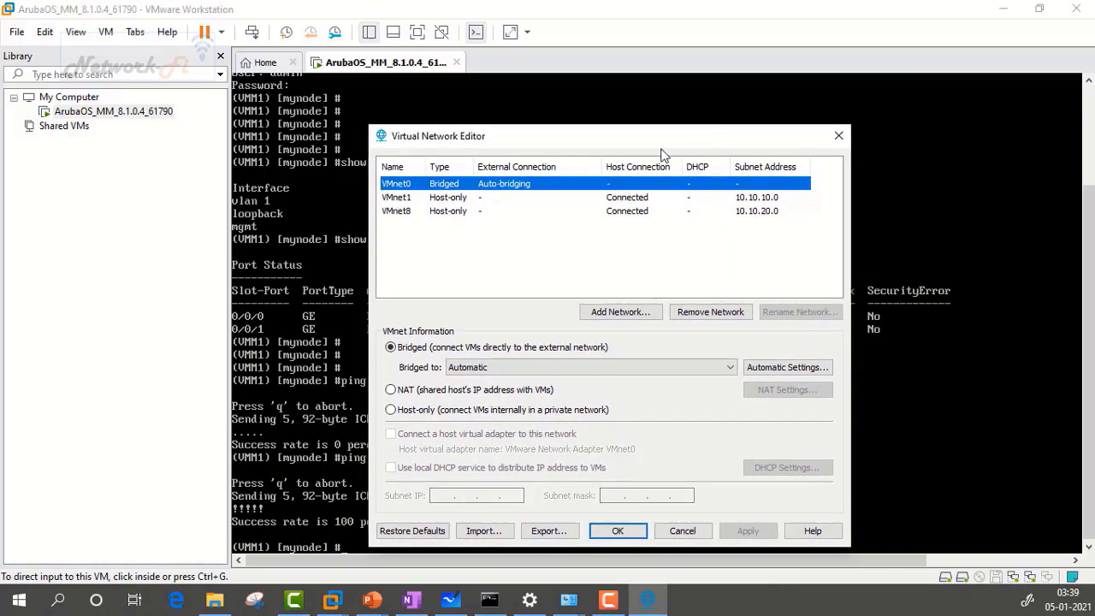
left_click(603, 200)
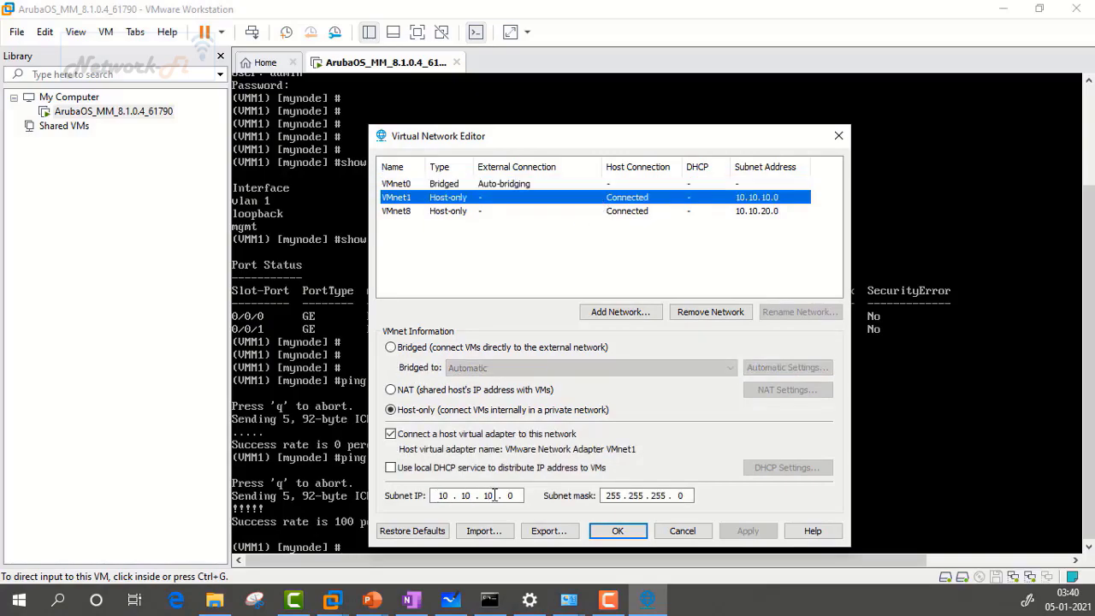
left_click(629, 530)
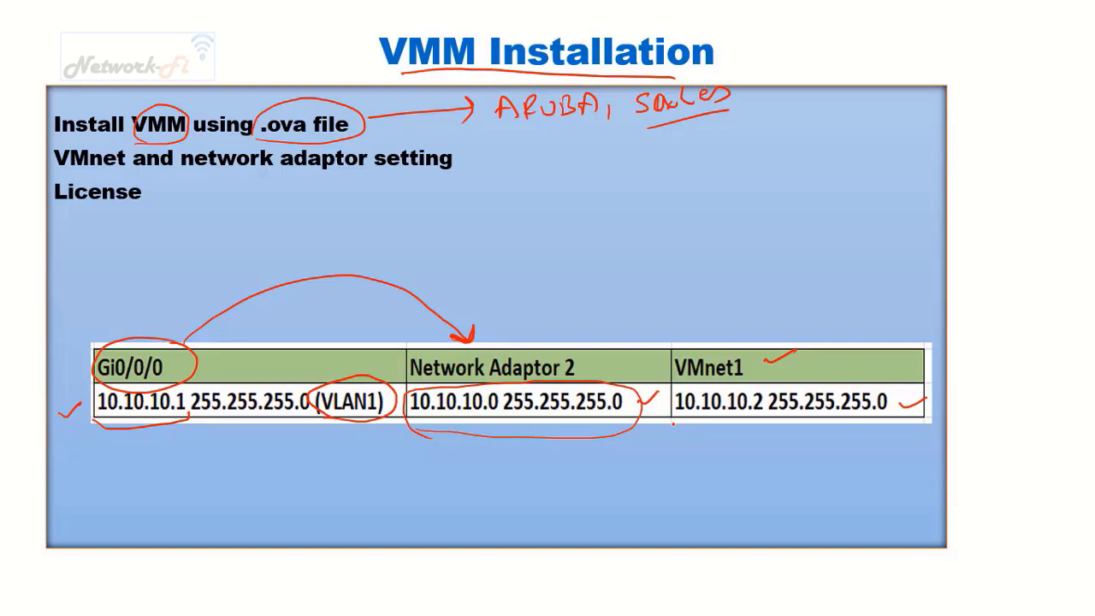
Step: Circle VMnet1's 10.10.10.2 255.255.255.0 cell and switch to Network Connections
mouse_move(669, 422)
left_mouse_down()
mouse_move(764, 430)
mouse_move(891, 376)
mouse_move(653, 393)
mouse_move(676, 423)
left_mouse_up()
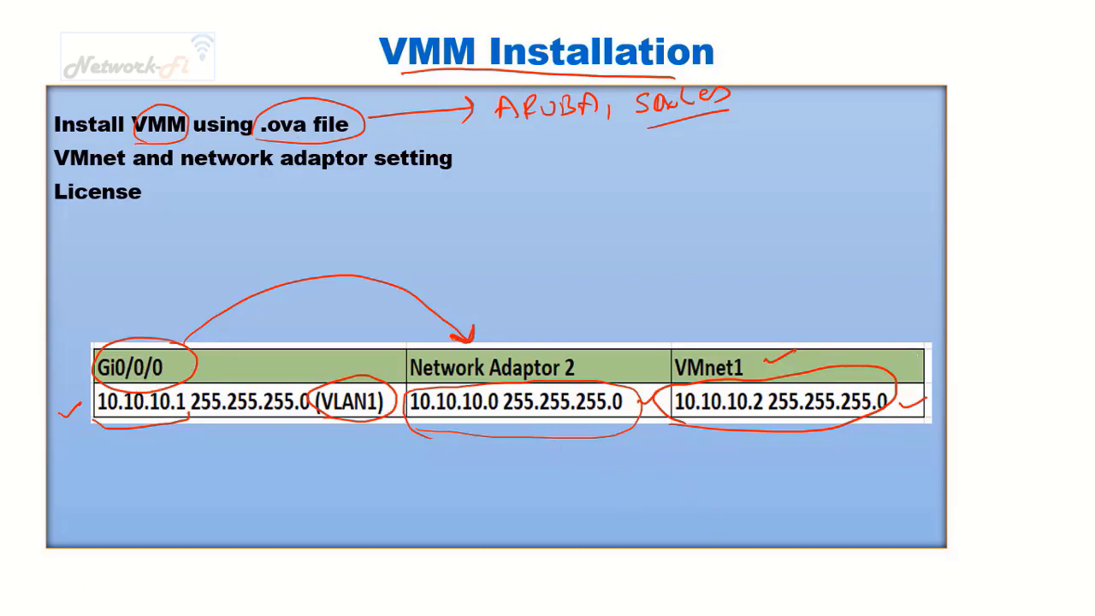
key("alt+Tab")
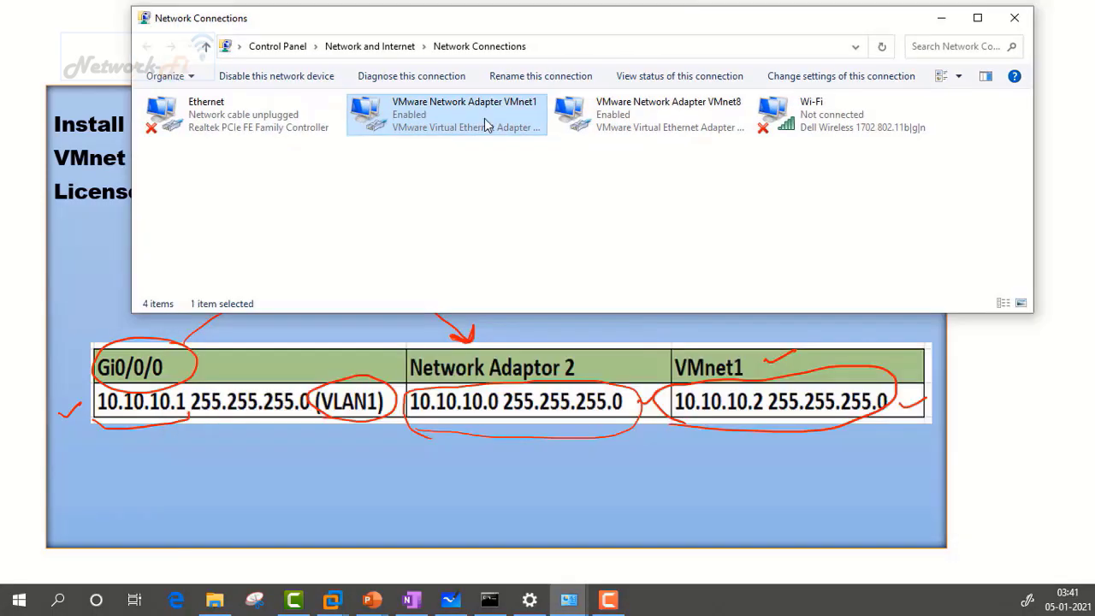
Step: Verify the VMnet1 adapter's IPv4 address is static 10.10.10.2 / 255.255.255.0 and close its properties
double_click(485, 125)
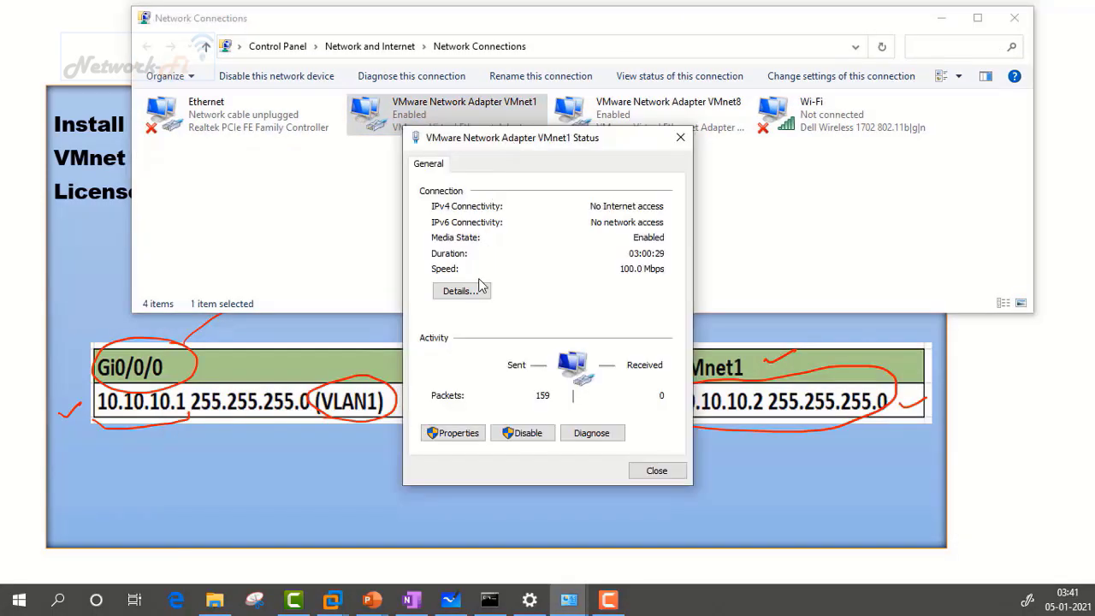
left_click(467, 433)
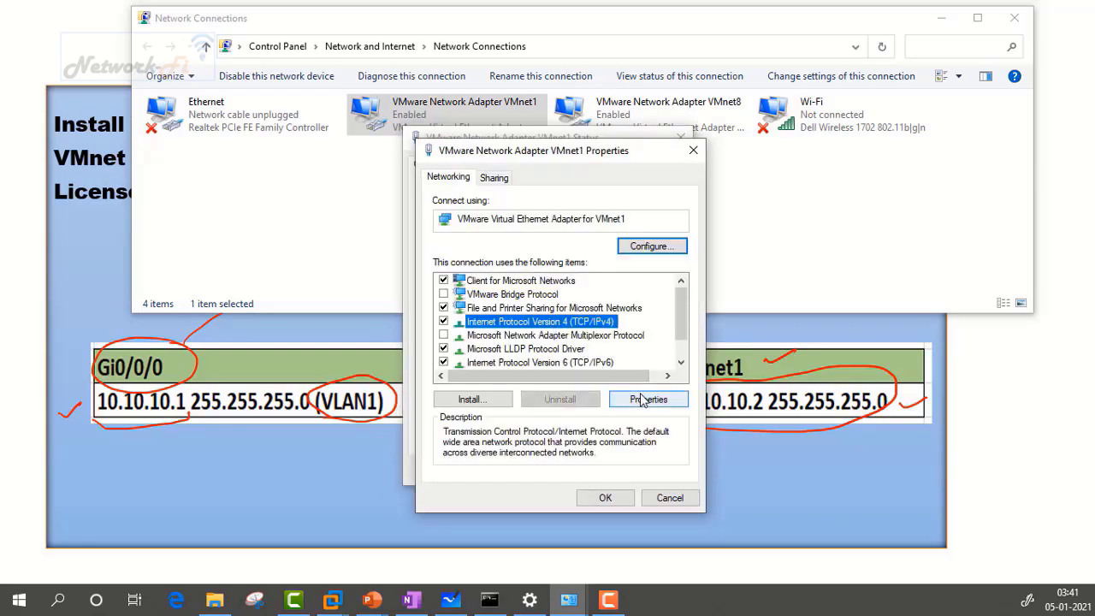
left_click(642, 396)
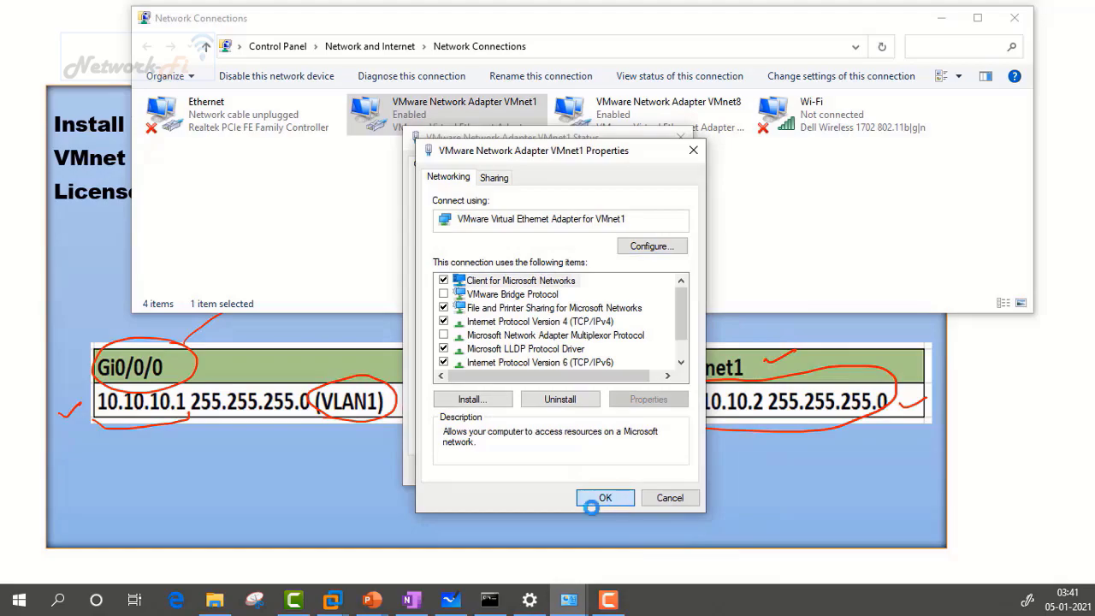
left_click(607, 497)
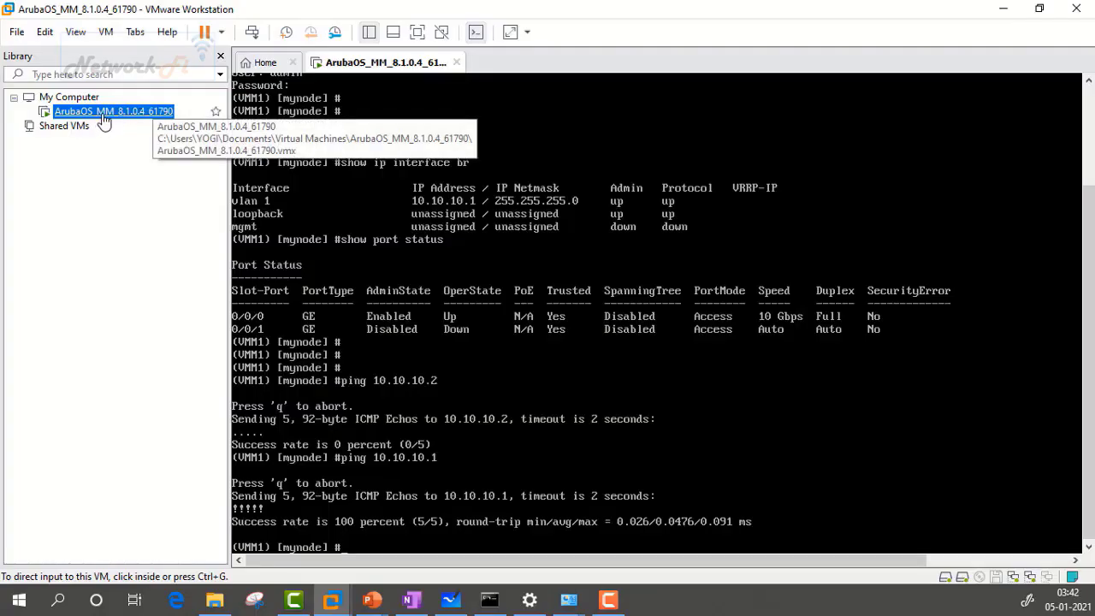
Step: Switch the VM's Network Adapter 2 from bridged to Custom: VMnet1 (Host-only)
right_click(104, 122)
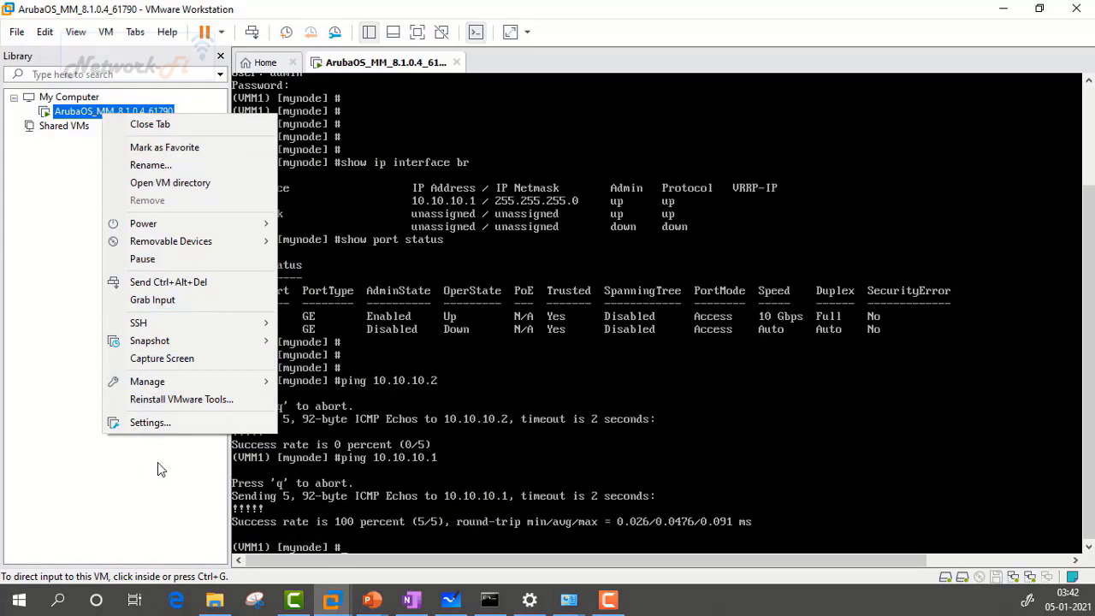
left_click(160, 422)
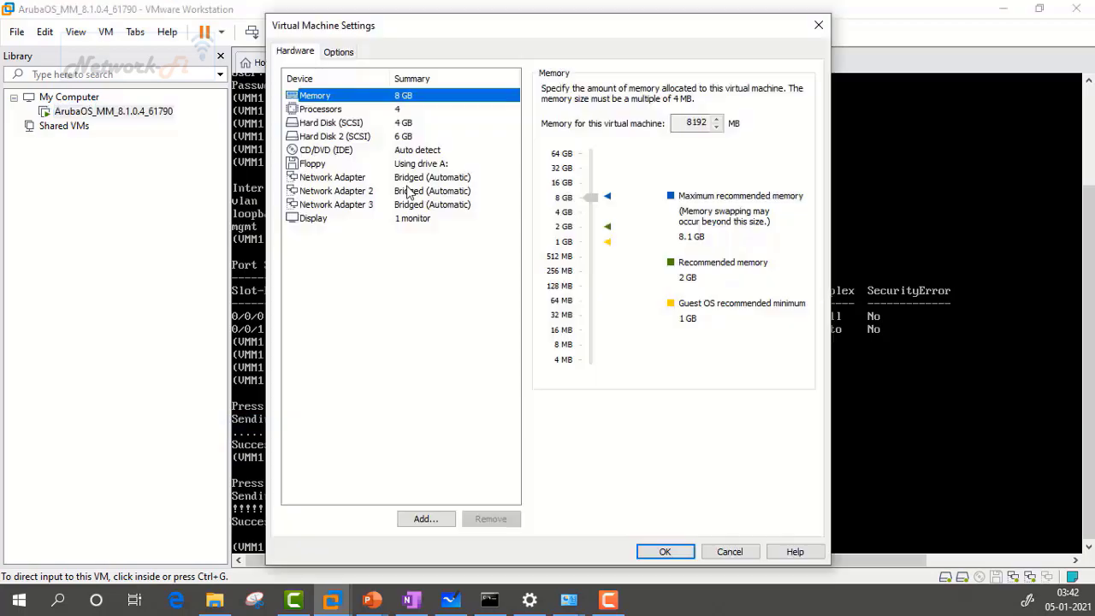
left_click(378, 193)
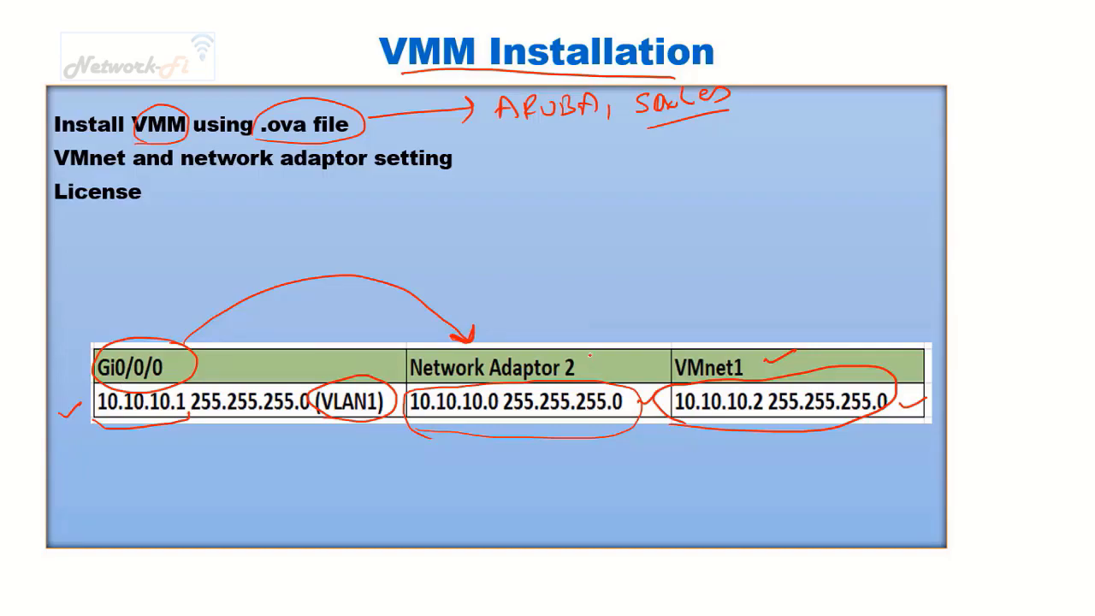
mouse_move(606, 348)
left_mouse_down()
mouse_move(690, 307)
mouse_move(729, 361)
left_mouse_up()
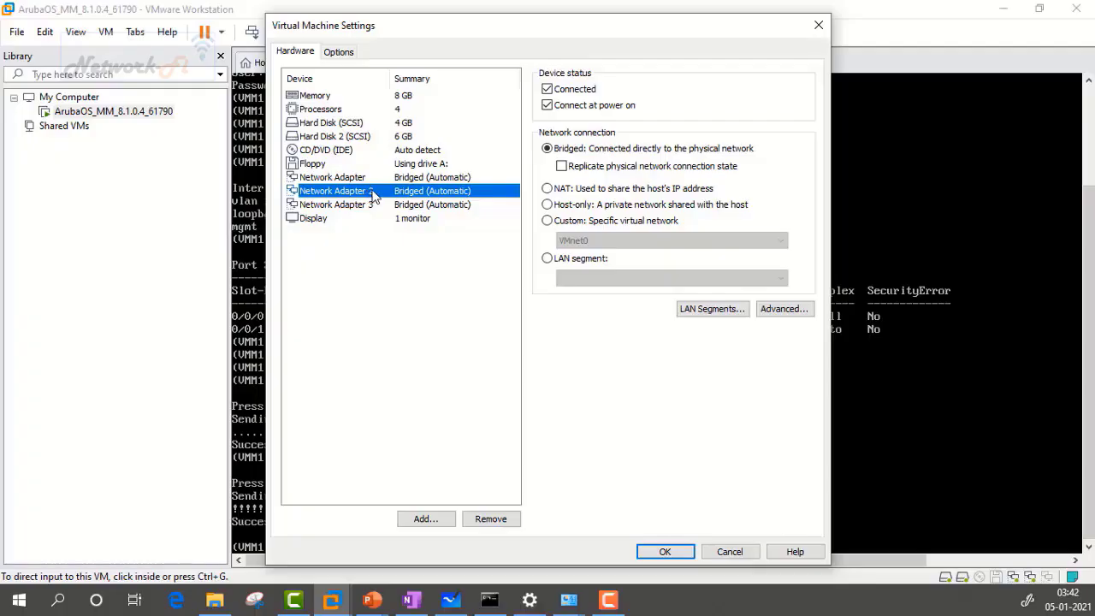
left_click(548, 221)
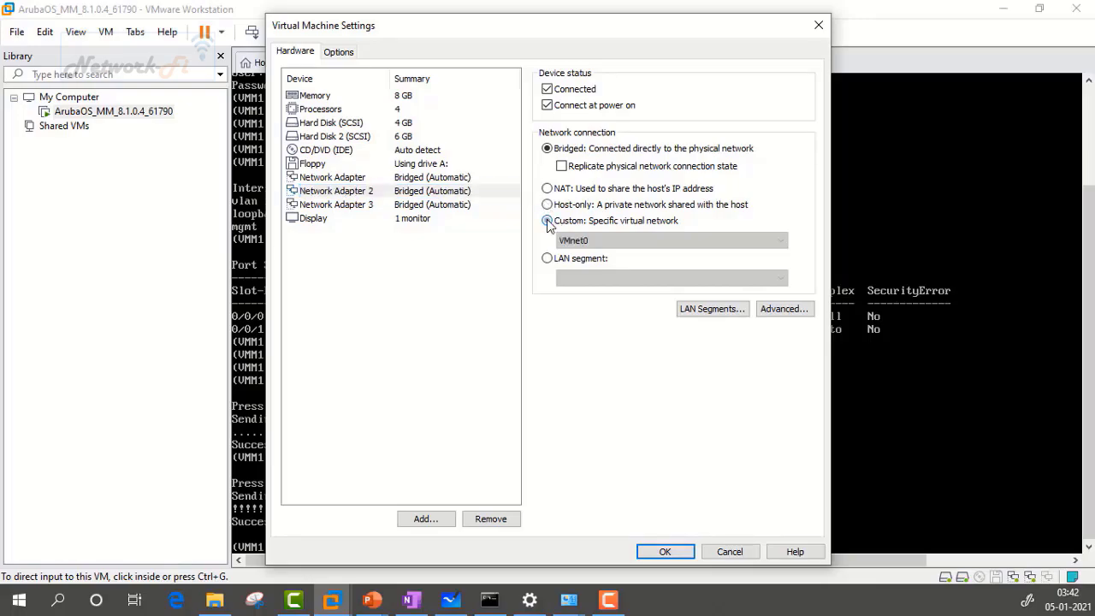
left_click(586, 240)
left_click(596, 267)
left_click(665, 550)
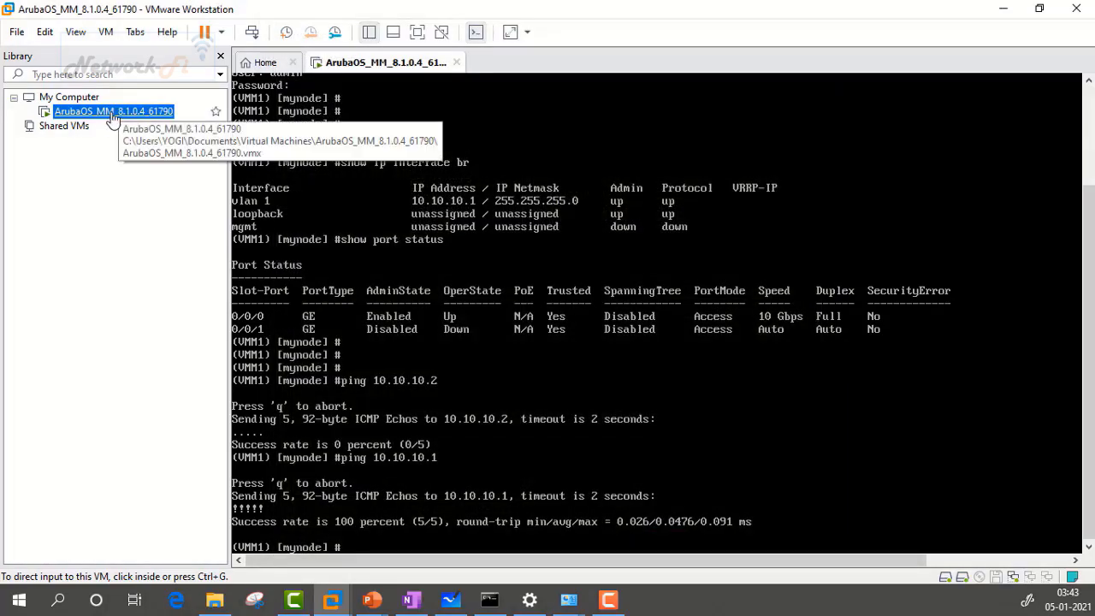
right_click(128, 112)
Step: In the VM console, rerun the ping to 10.10.10.2, then ping 10.10.10.1
left_click(169, 418)
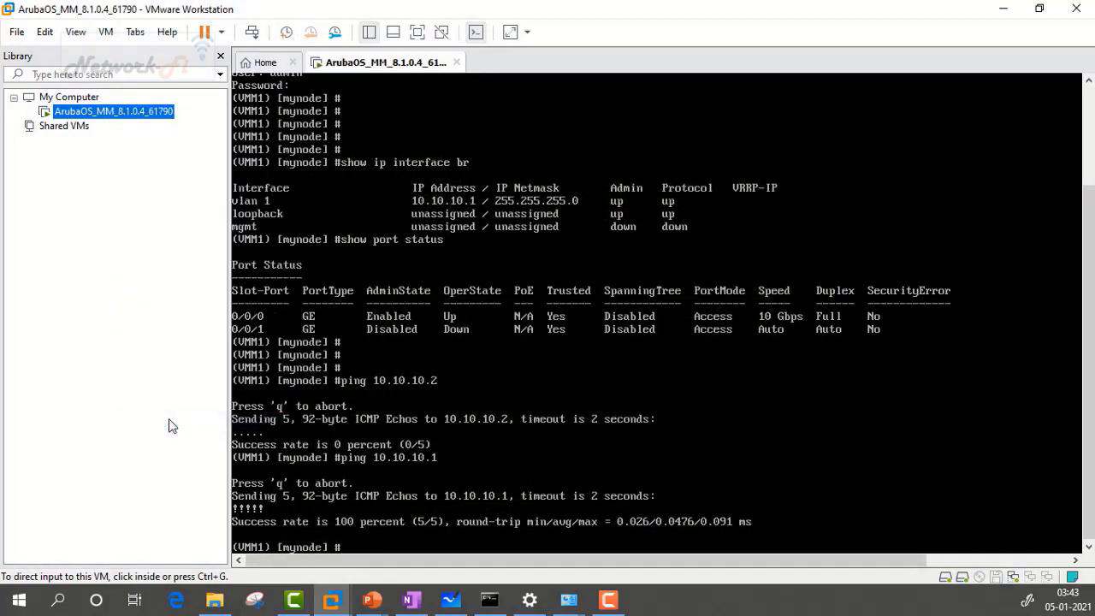
key("ctrl+g")
key("Up")
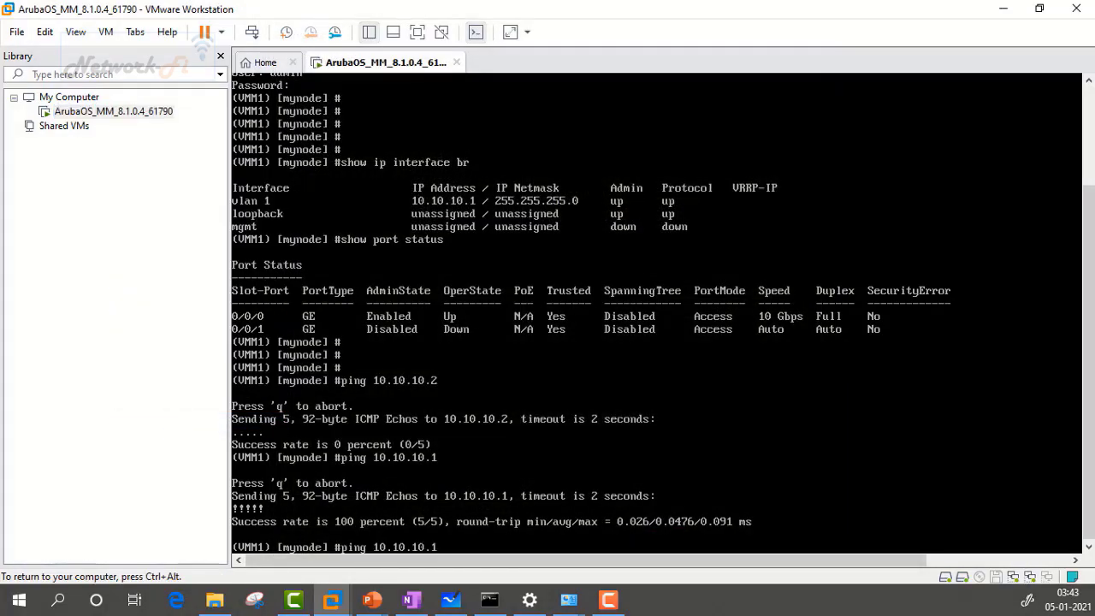
key("Return")
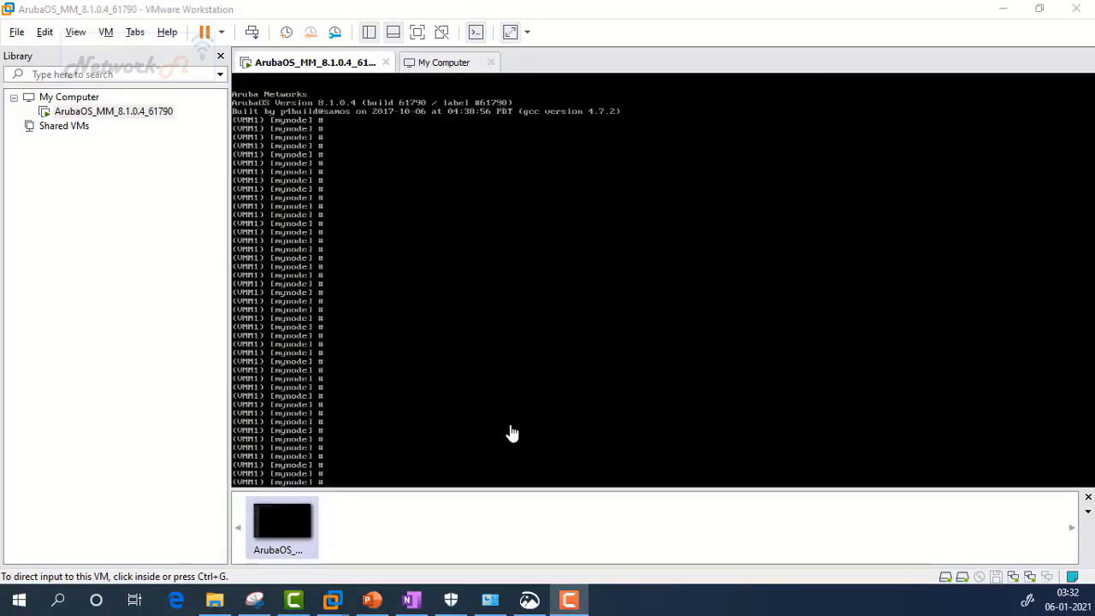
left_click(510, 433)
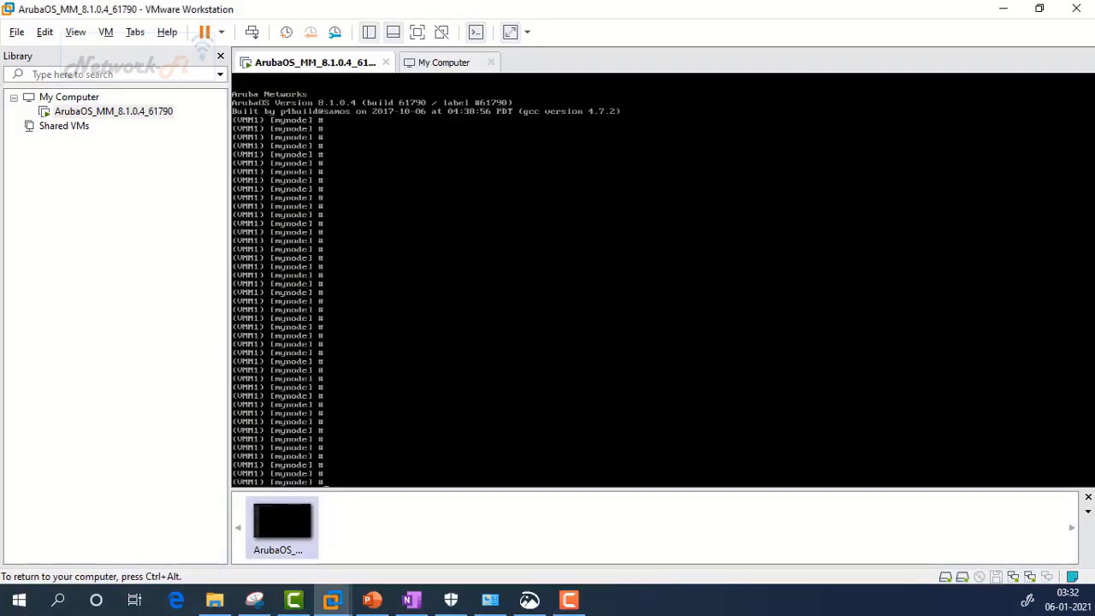
type("ping 10.10.10.1")
key("Return")
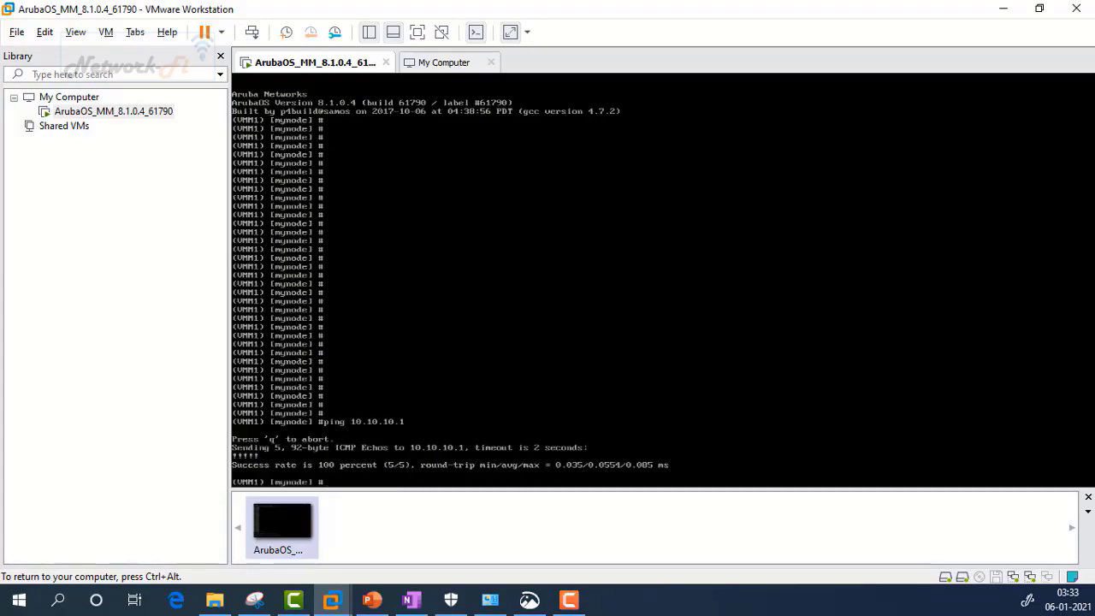
key("Return")
key("Return")
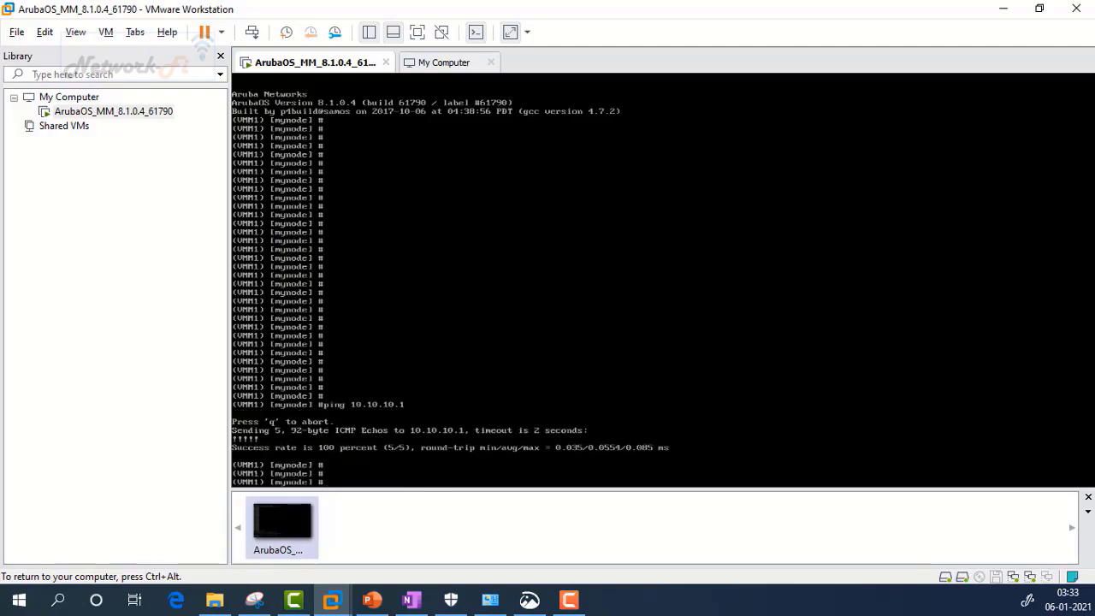
Step: Run show ip interface br and show ip route, then ping 10.10.10.2, which fails 0/5
type("show ip interface br")
key("Return")
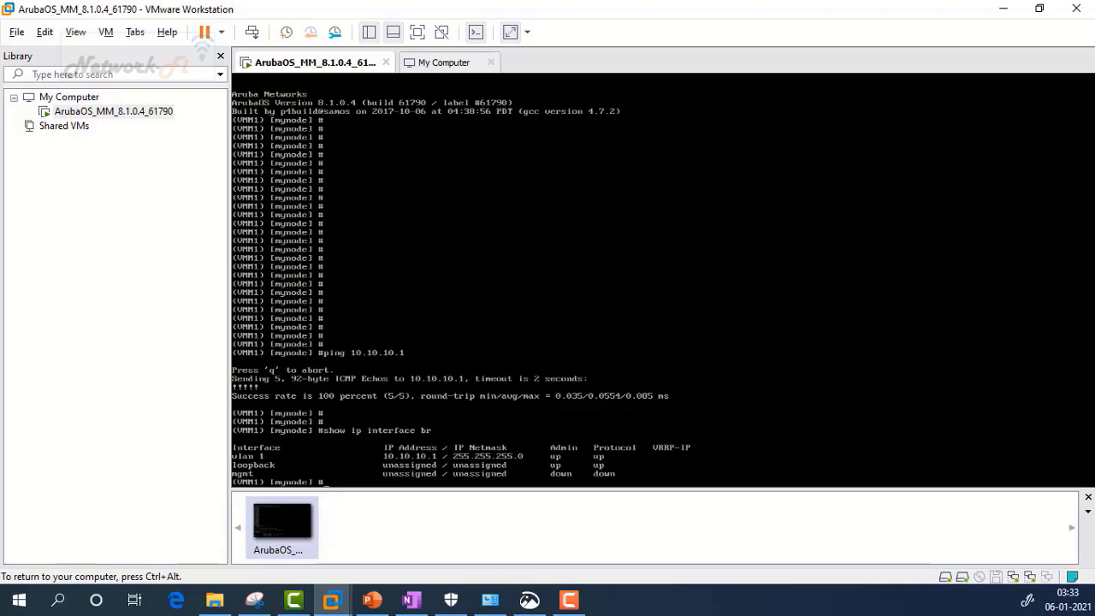
type("show ip route")
key("Return")
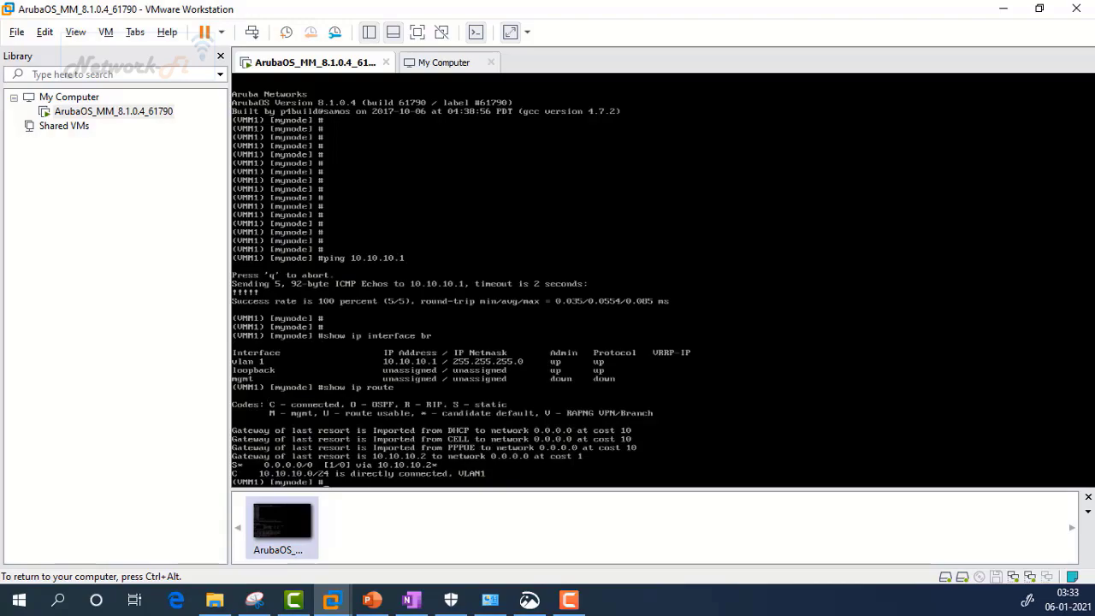
key("Return")
key("Return")
type("ping 10.10.10.2")
key("Return")
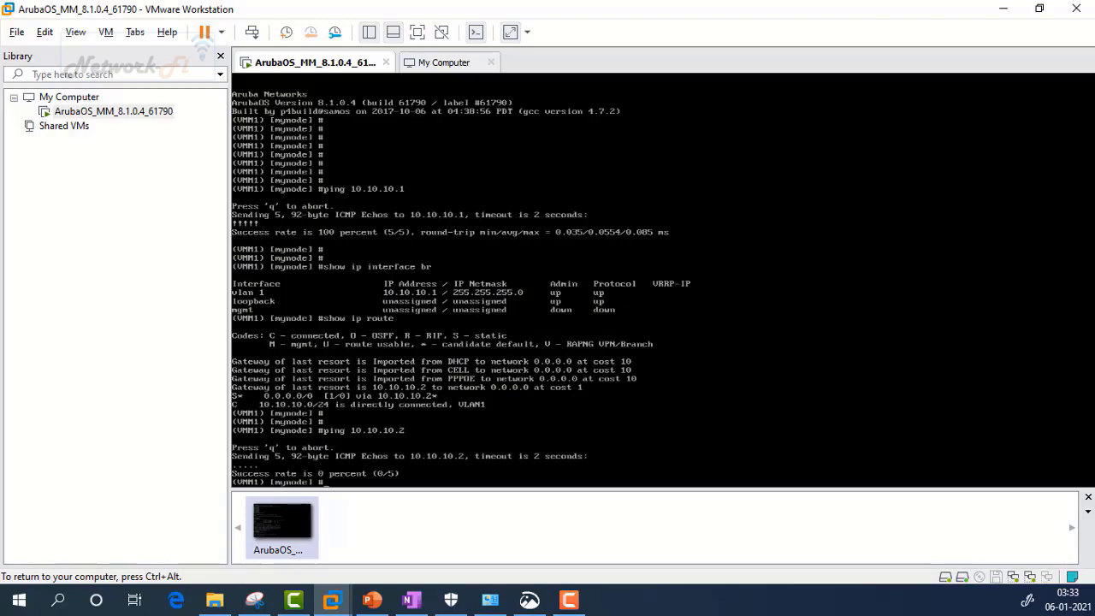
key("ctrl+alt")
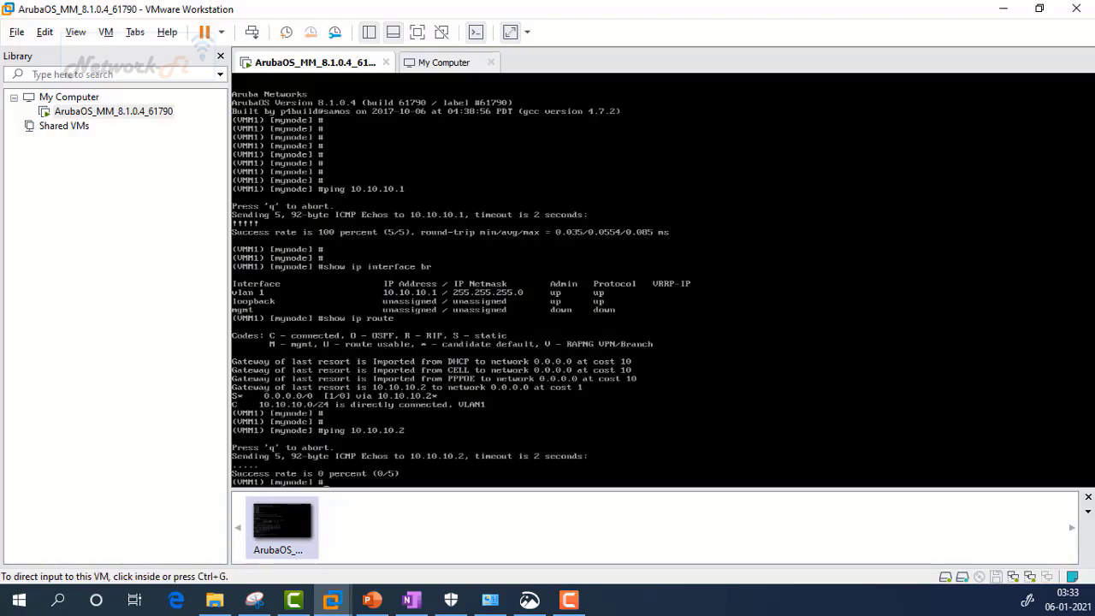
Step: Turn Windows Defender Firewall off under Public network settings, then minimize the firewall window
key("alt+Tab")
left_click_drag(266, 164, 659, 100)
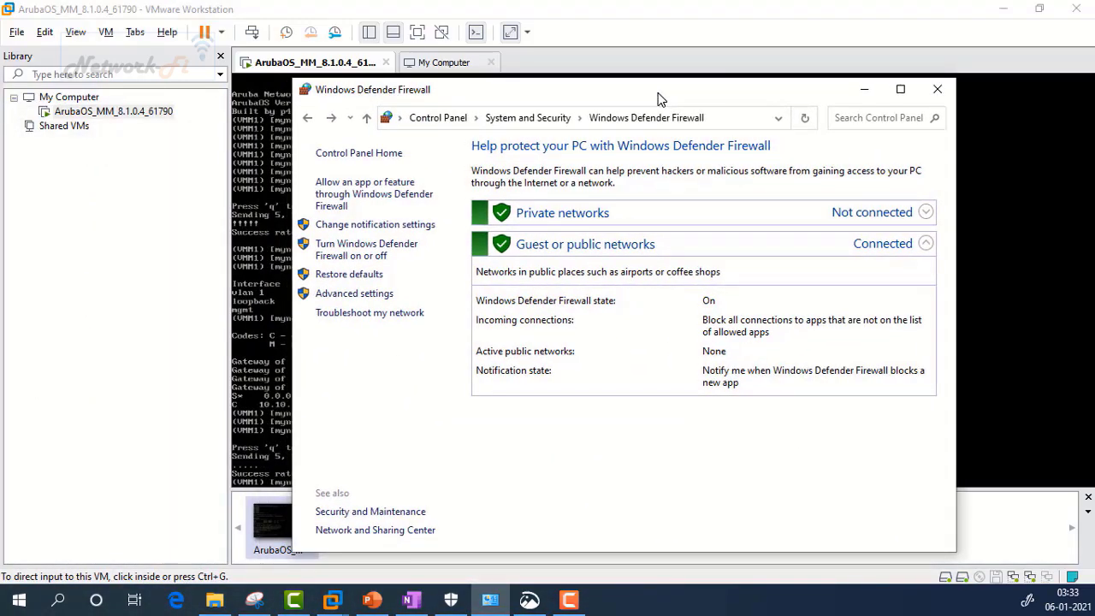
left_click(364, 257)
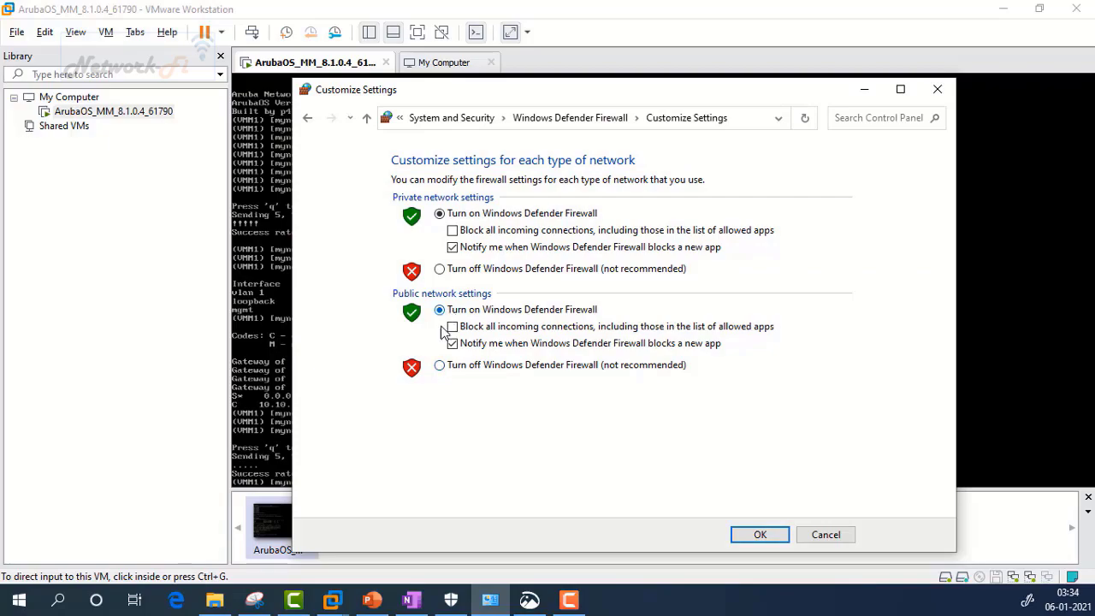
left_click(439, 365)
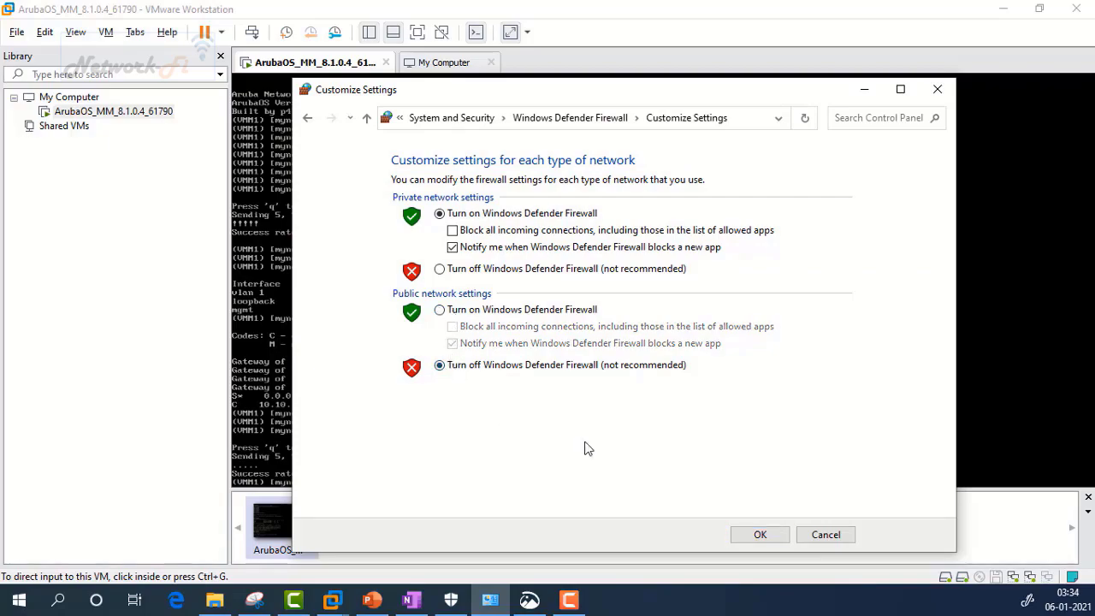
left_click(760, 536)
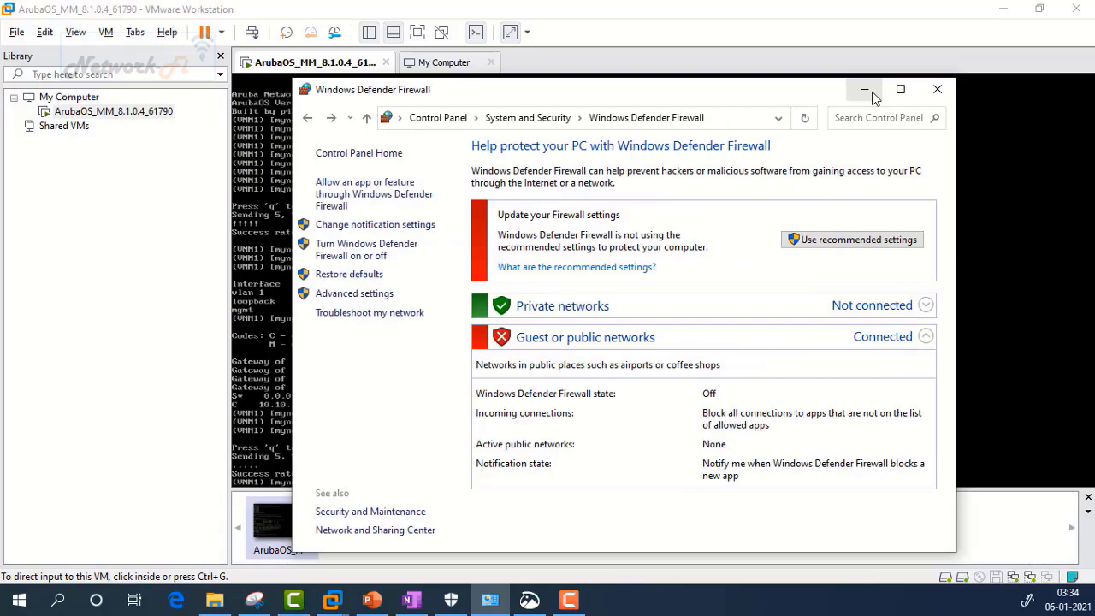
left_click(869, 90)
Step: Rerun the ping to 10.10.10.2 in the VM console, now succeeding 5/5
left_click(730, 254)
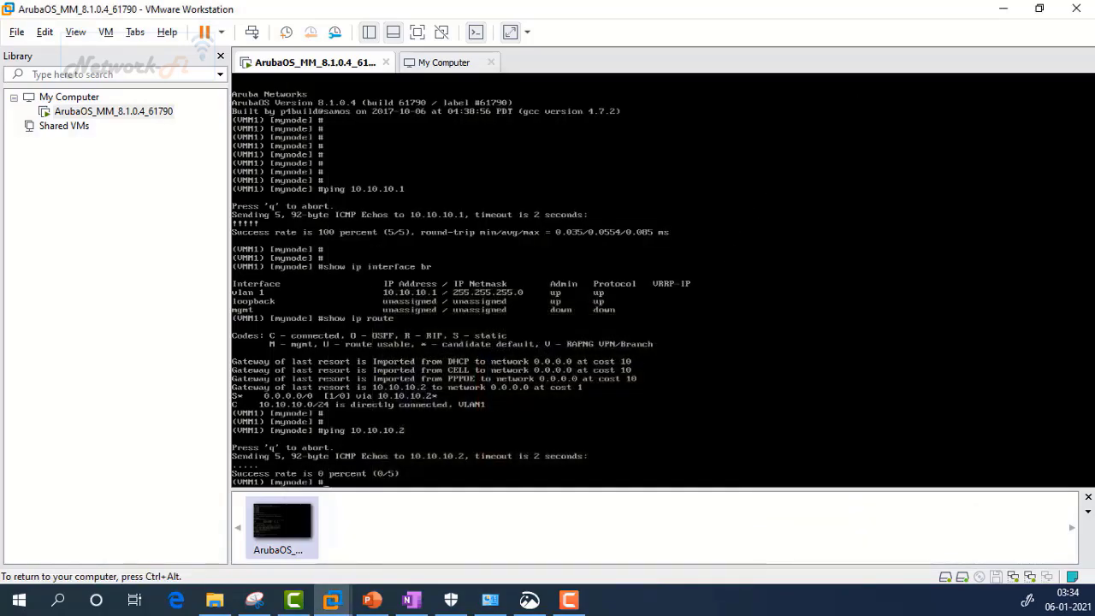
key("Up")
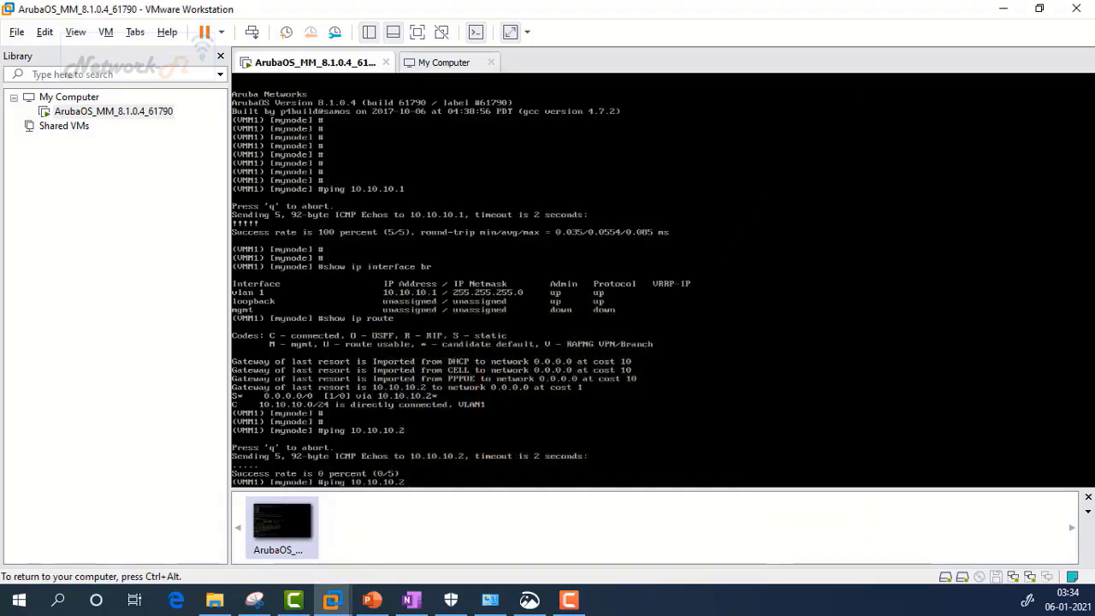
key("Return")
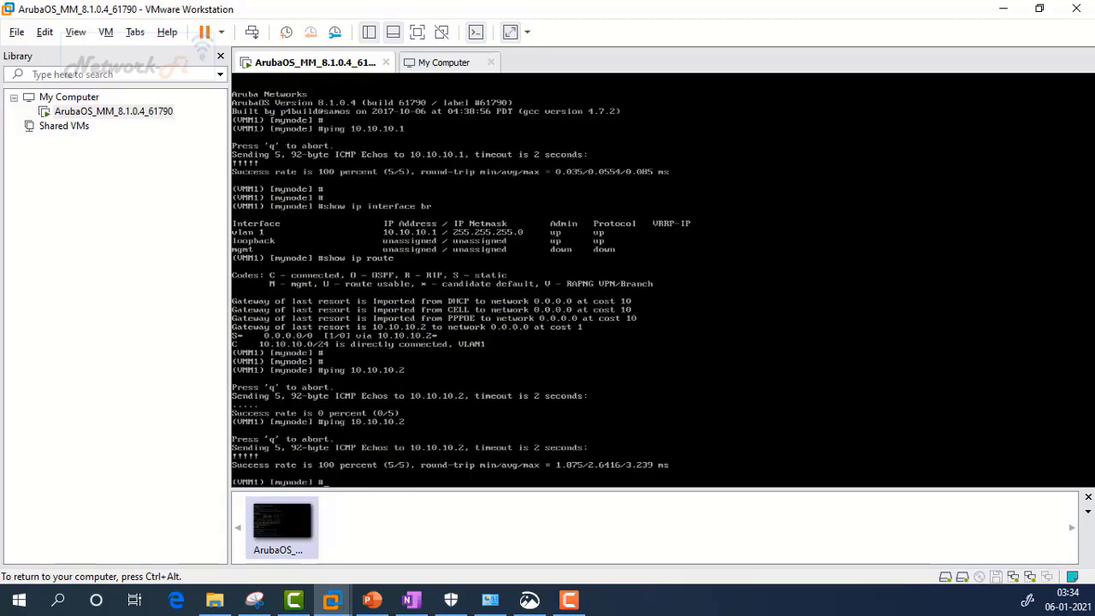
key("Return")
key("Return")
key("Return")
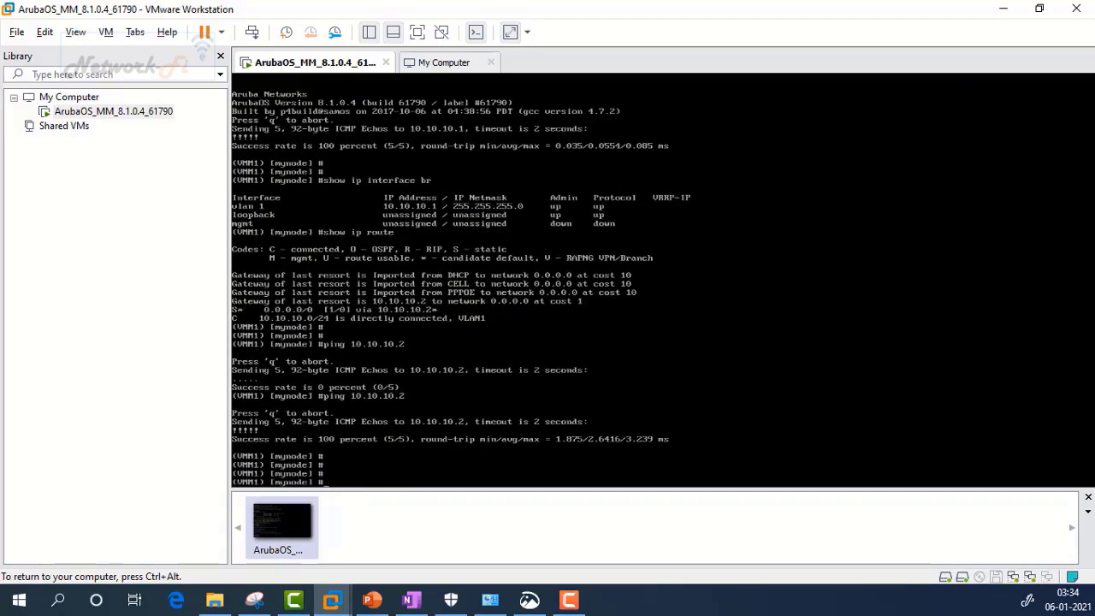
Step: Run show arp and show port status to confirm 10.10.10.2 and port 0/0/0 Up
type("show arp")
key("Return")
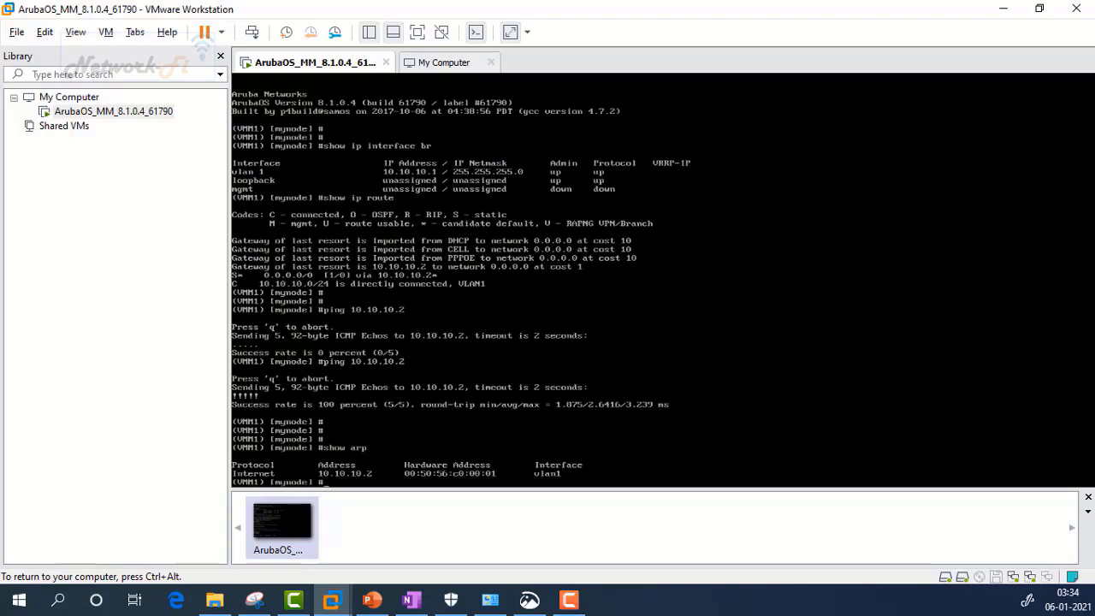
key("Return")
key("Return")
key("Return")
key("Return")
type("show port status")
key("Return")
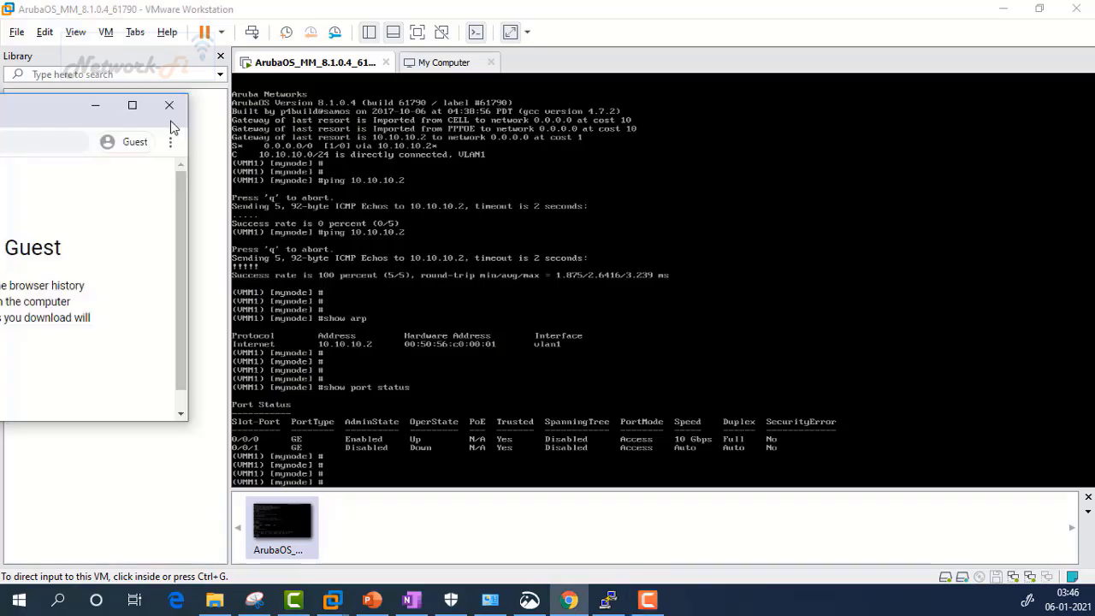
Step: Browse to 10.10.10.1 in a guest Chrome window and proceed past the certificate warning
left_click(813, 138)
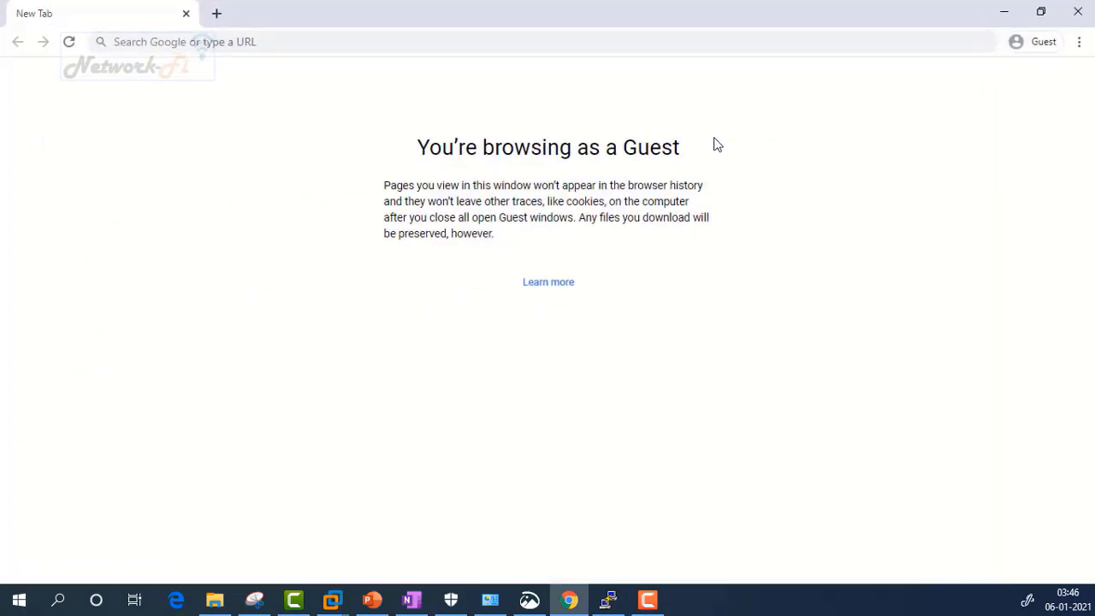
left_click(444, 42)
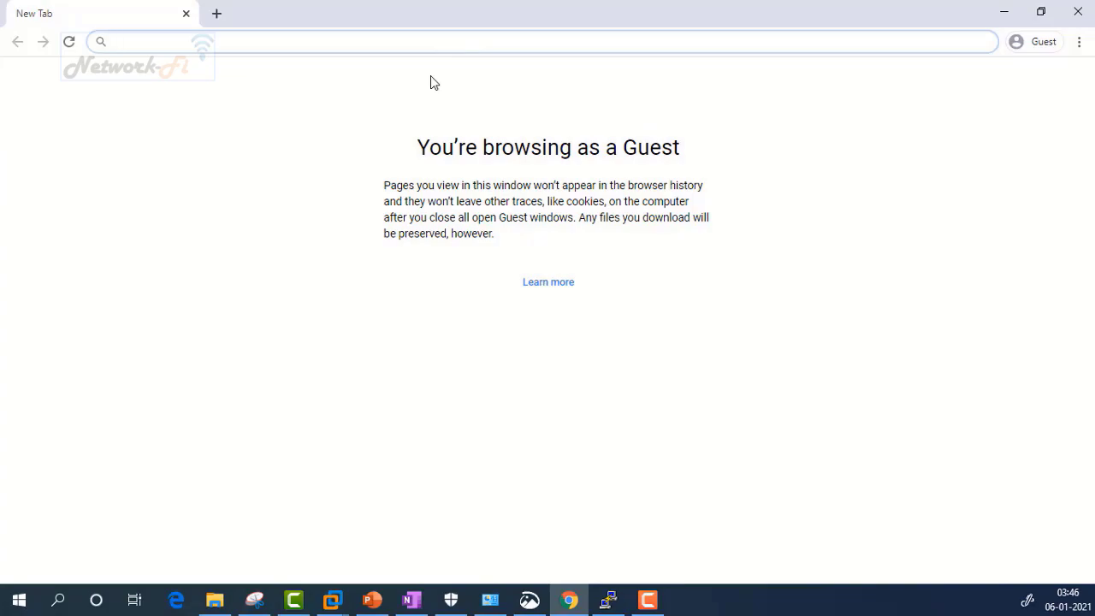
type("10")
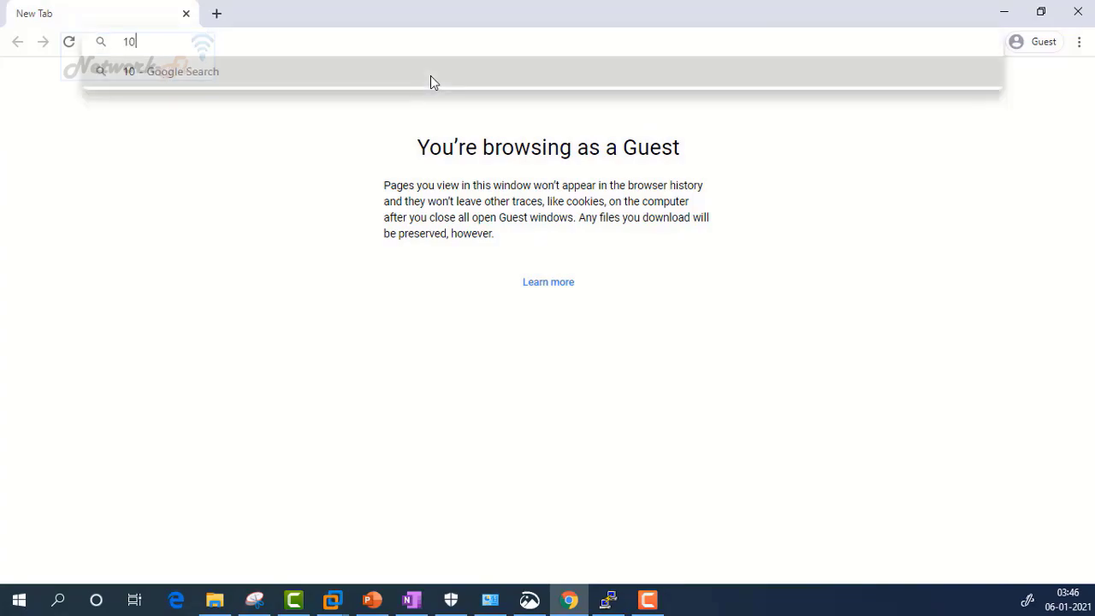
type(".10.10.1")
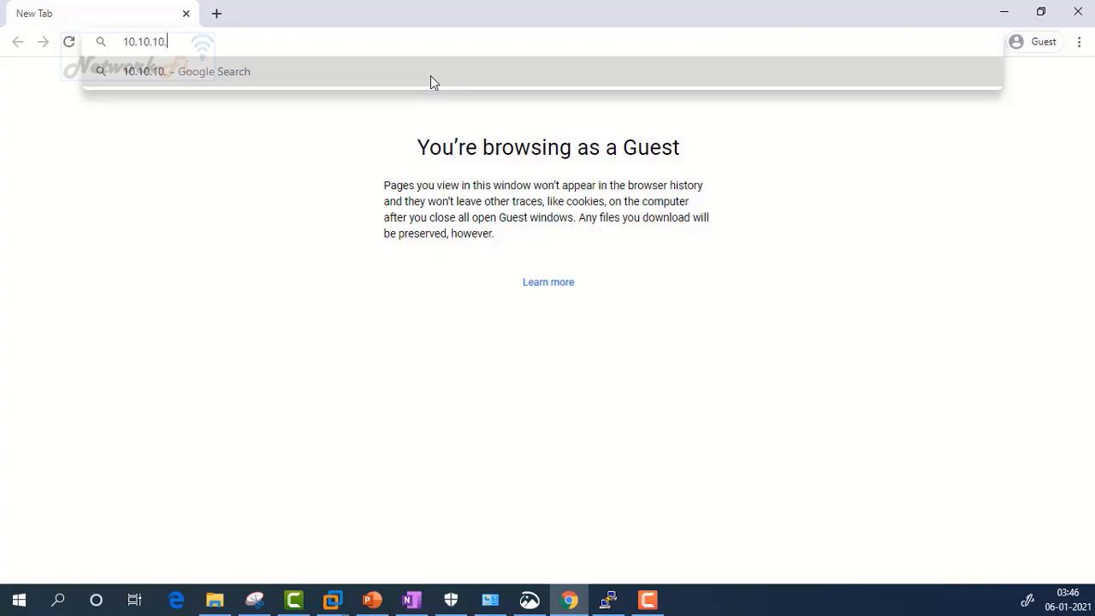
key("Escape")
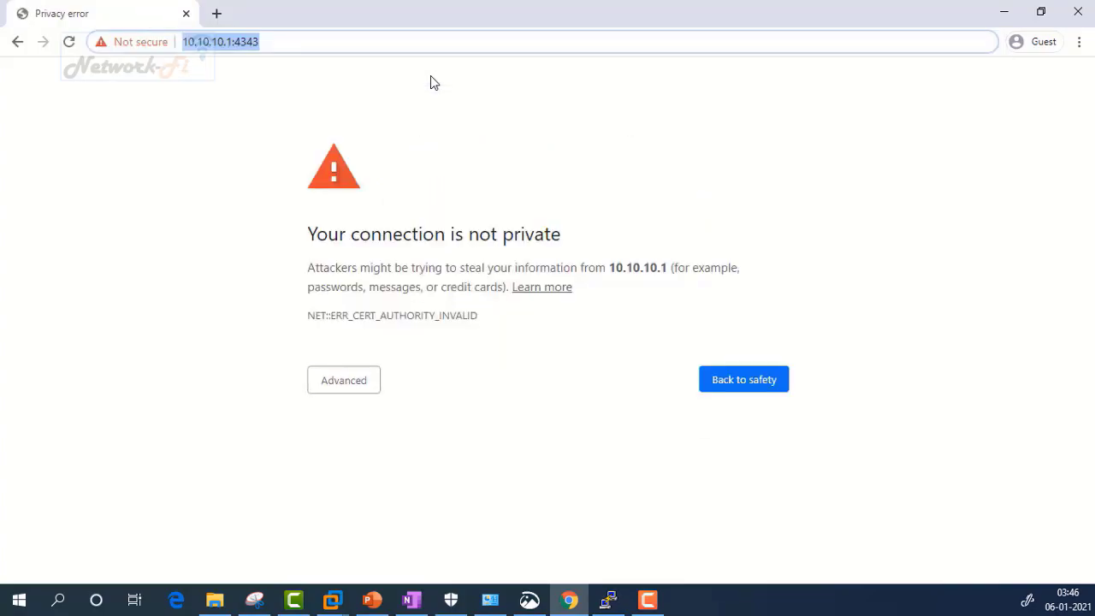
left_click(354, 379)
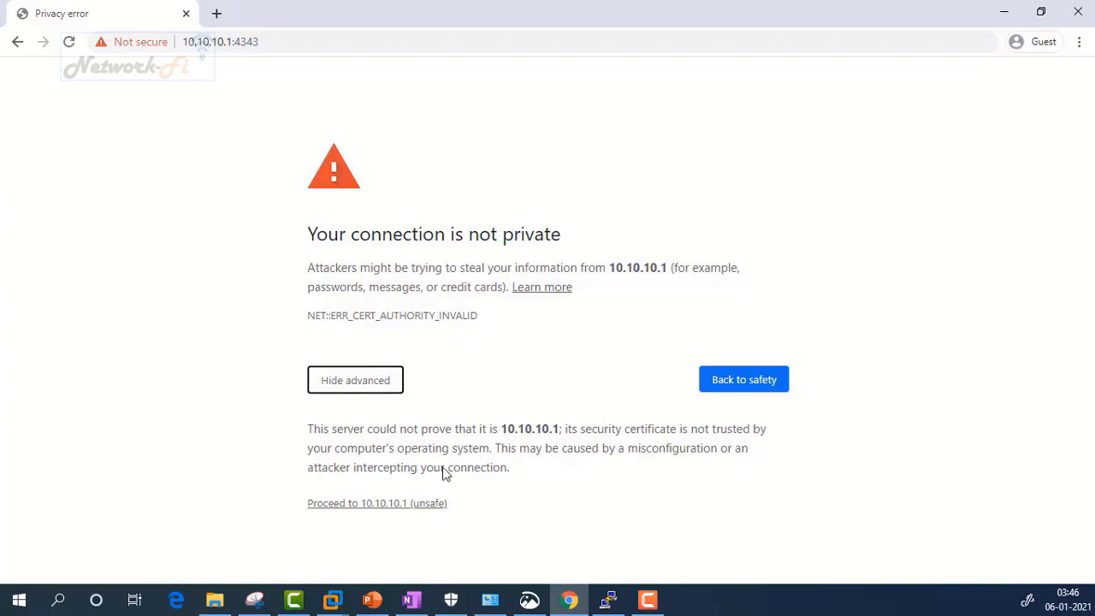
left_click(437, 506)
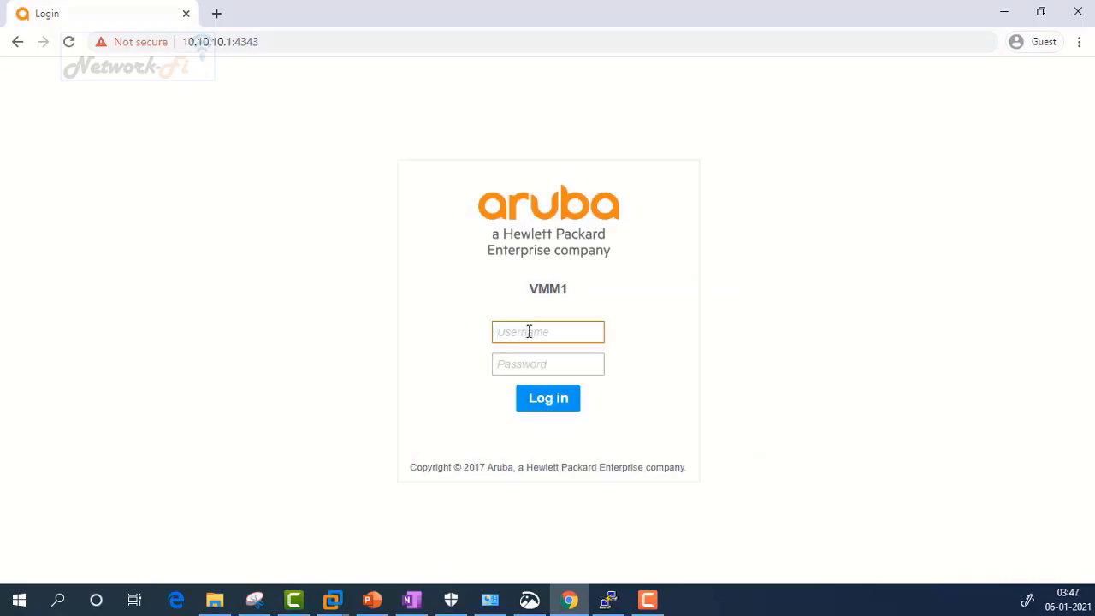
Step: Log in to the Mobility Master web UI as admin with the account password
type("admin")
key("Tab")
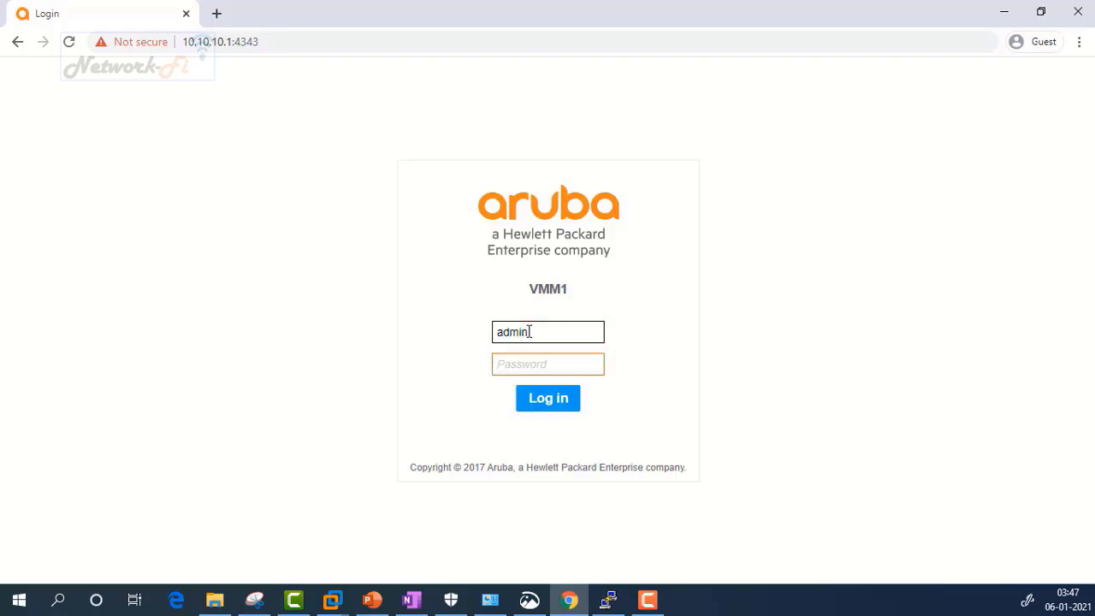
key("Return")
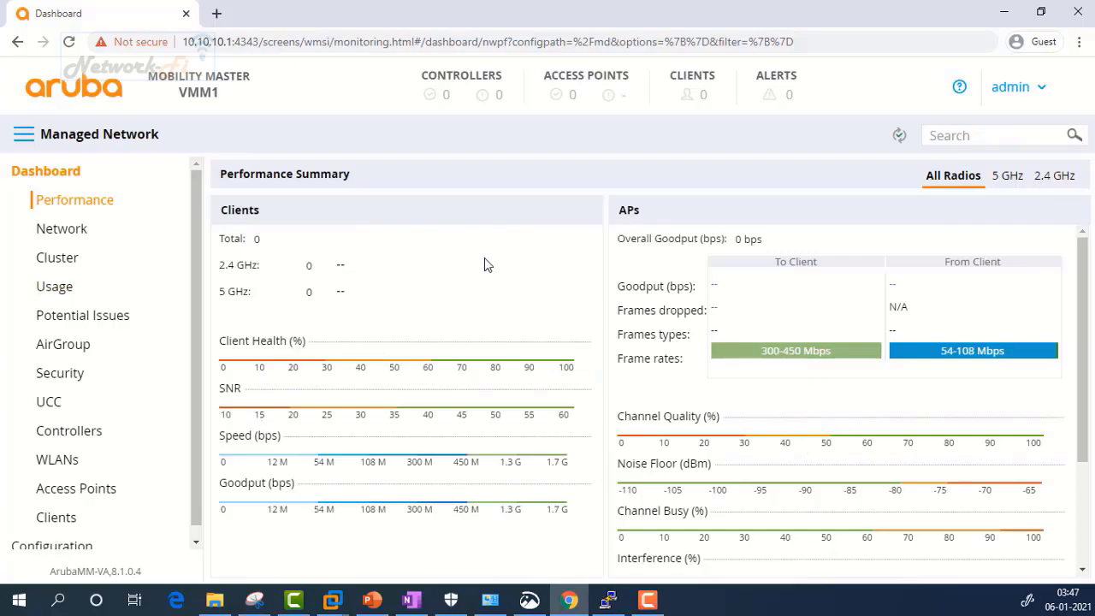
Step: Expand Mobility Master in the hierarchy panel and select VMM1 to show its dashboard
left_click(195, 539)
scroll(198, 498, "up", 1)
left_click(24, 136)
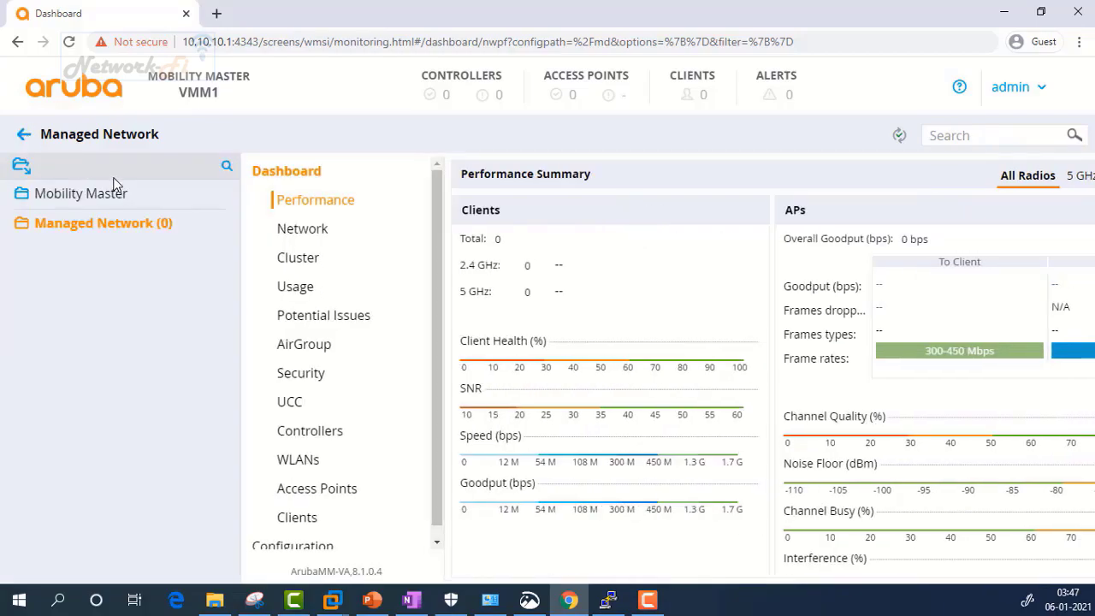
left_click(24, 202)
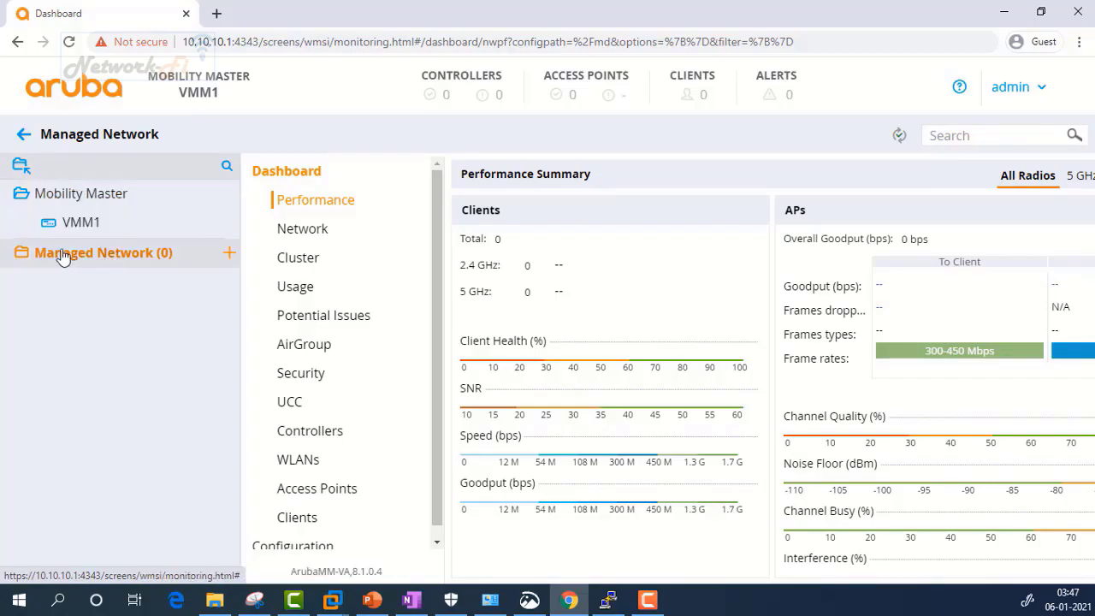
mouse_move(53, 251)
left_click(80, 222)
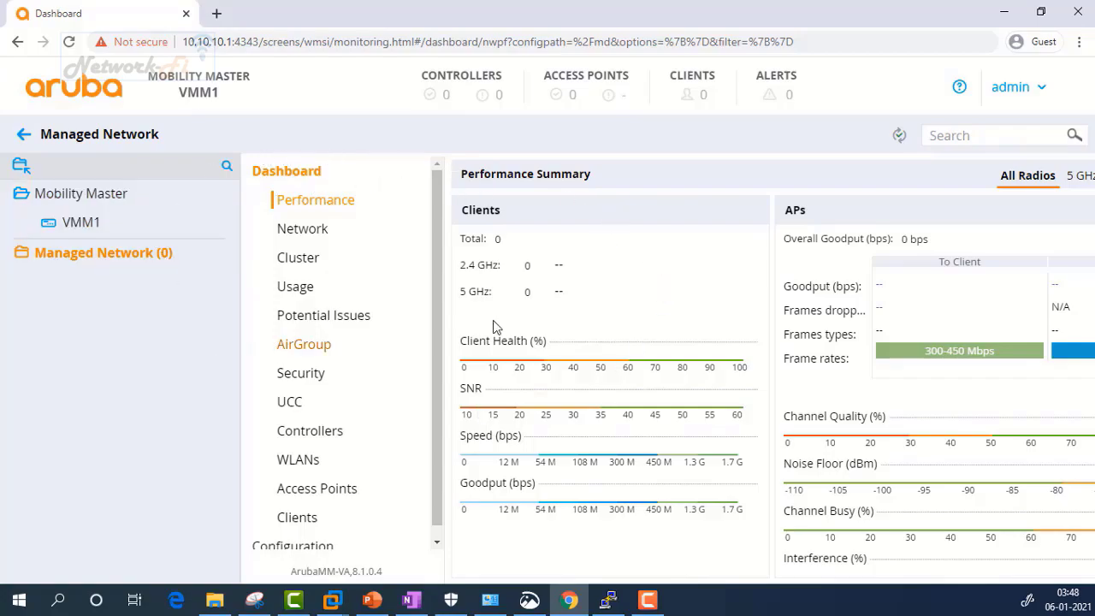
left_click(1003, 13)
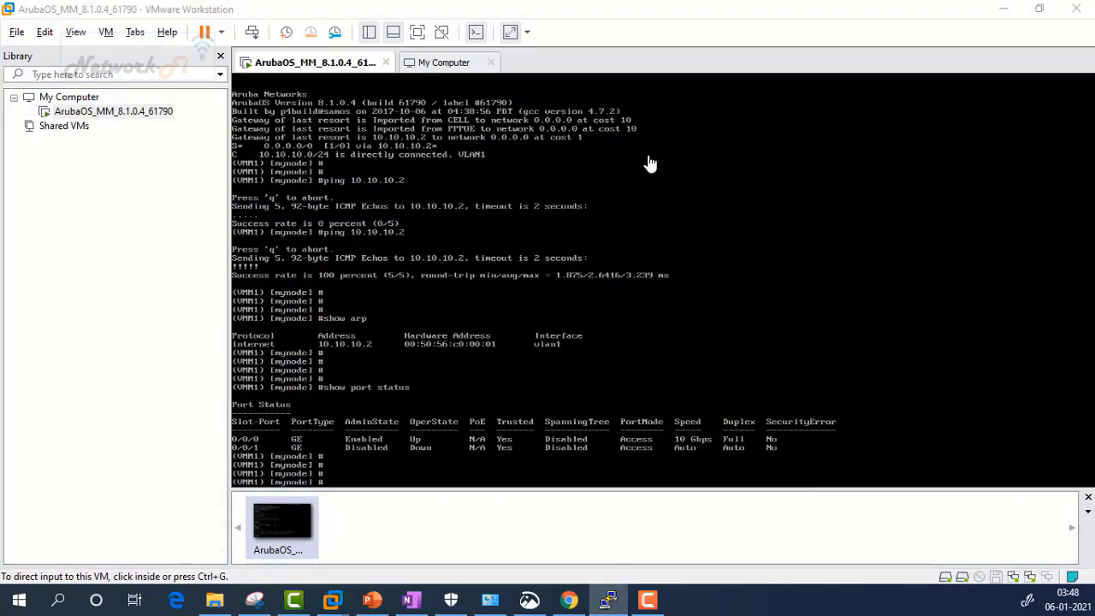
Step: Open a PuTTY SSH session to 10.10.10.1 and log in as admin
left_click(460, 181)
left_click(608, 599)
left_click_drag(643, 246, 662, 167)
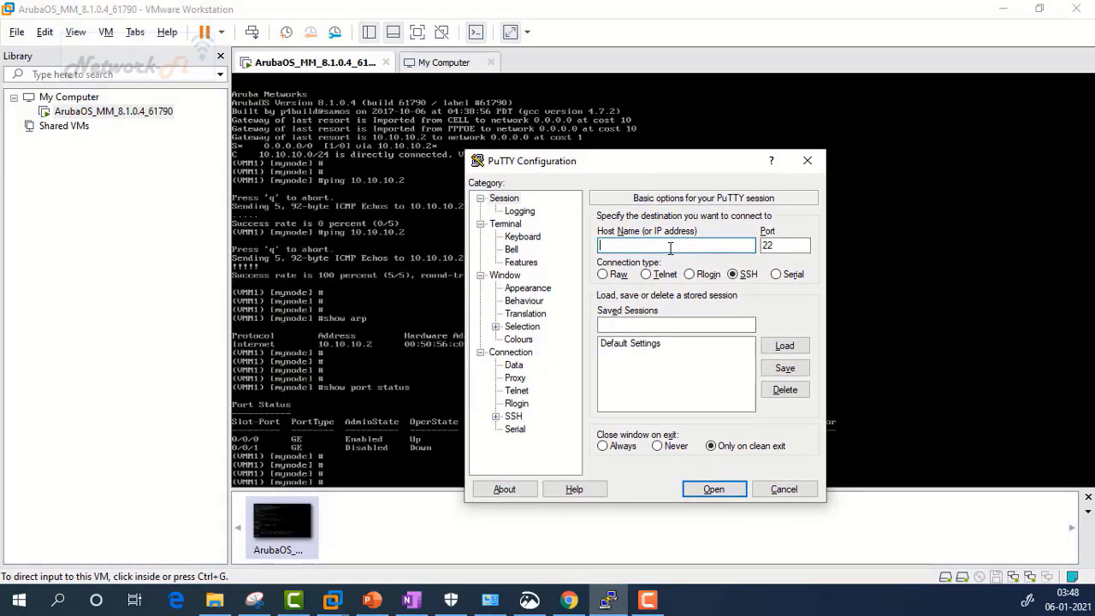
type("10.10.10.1")
key("Return")
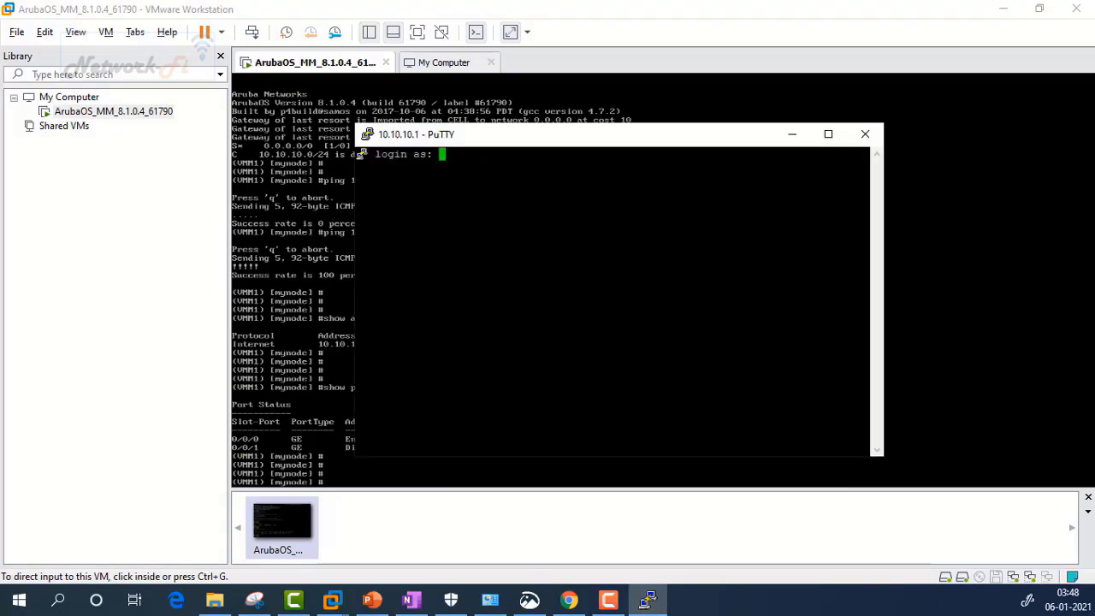
type("admin")
key("Return")
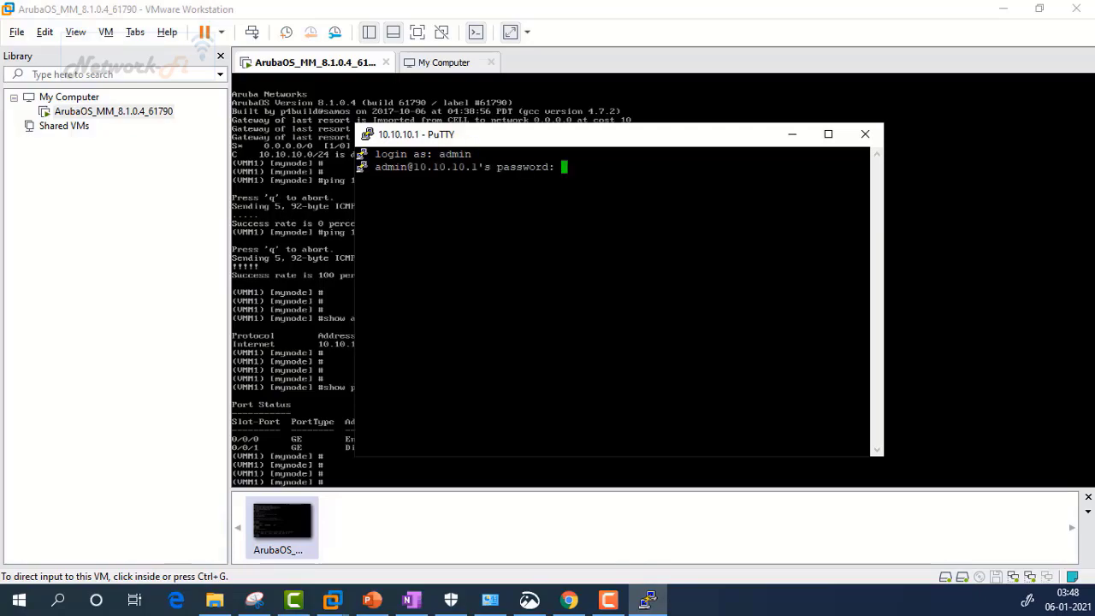
key("Return")
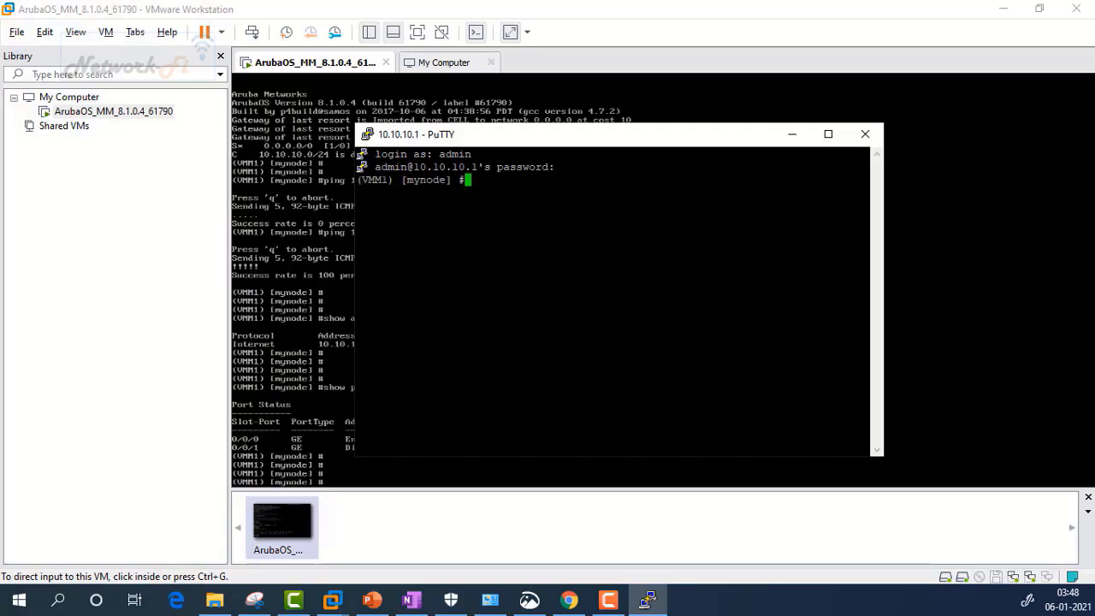
Step: Run show ip interface br to confirm vlan 1 at 10.10.10.1, then enter and exit configure t
left_click_drag(882, 291, 992, 291)
left_click_drag(640, 139, 686, 43)
key("Return")
key("Return")
key("Return")
key("Return")
type("show ")
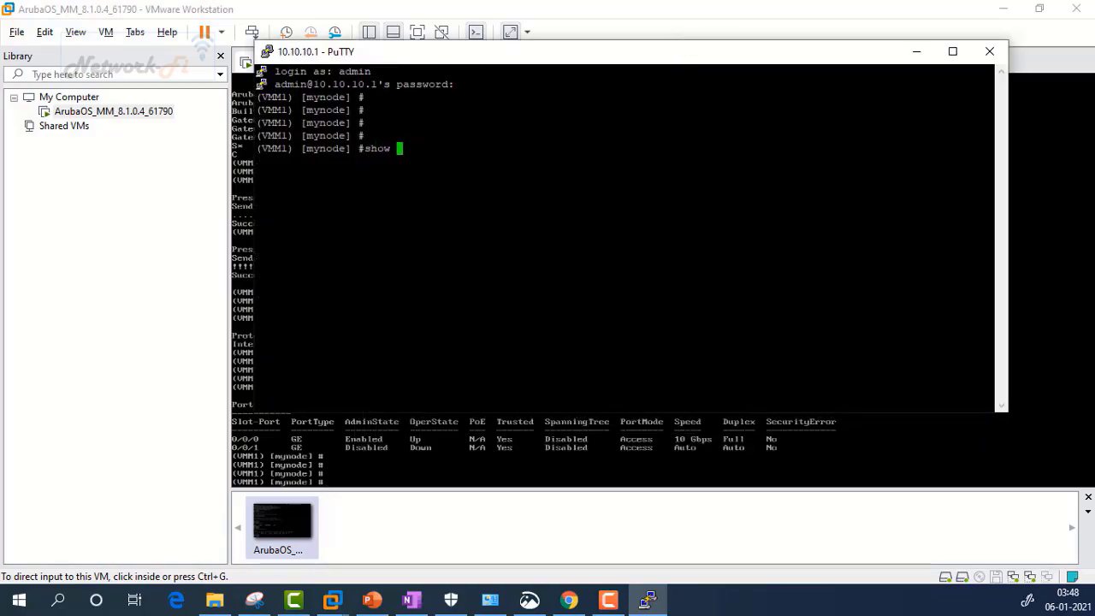
type("ip interface br")
key("Return")
type("configure t")
key("Return")
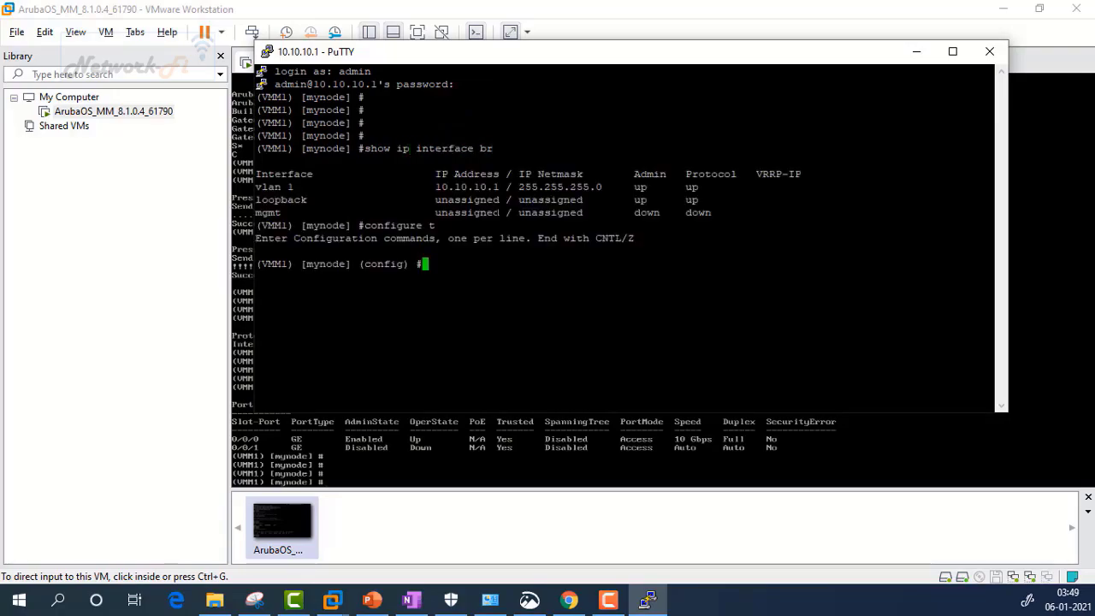
type("exit")
key("Return")
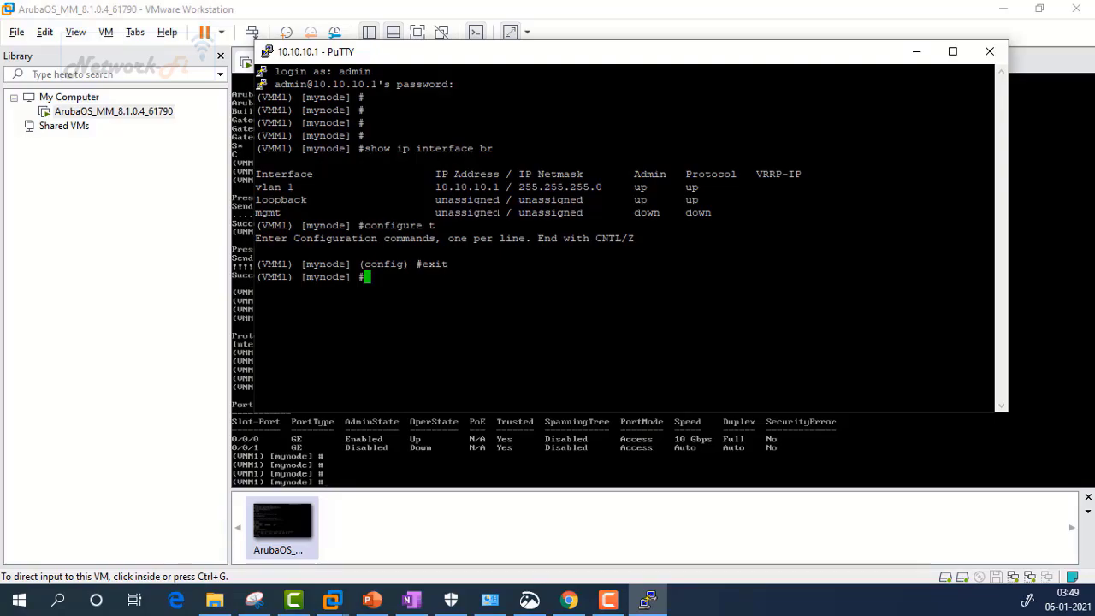
key("Return")
key("Return")
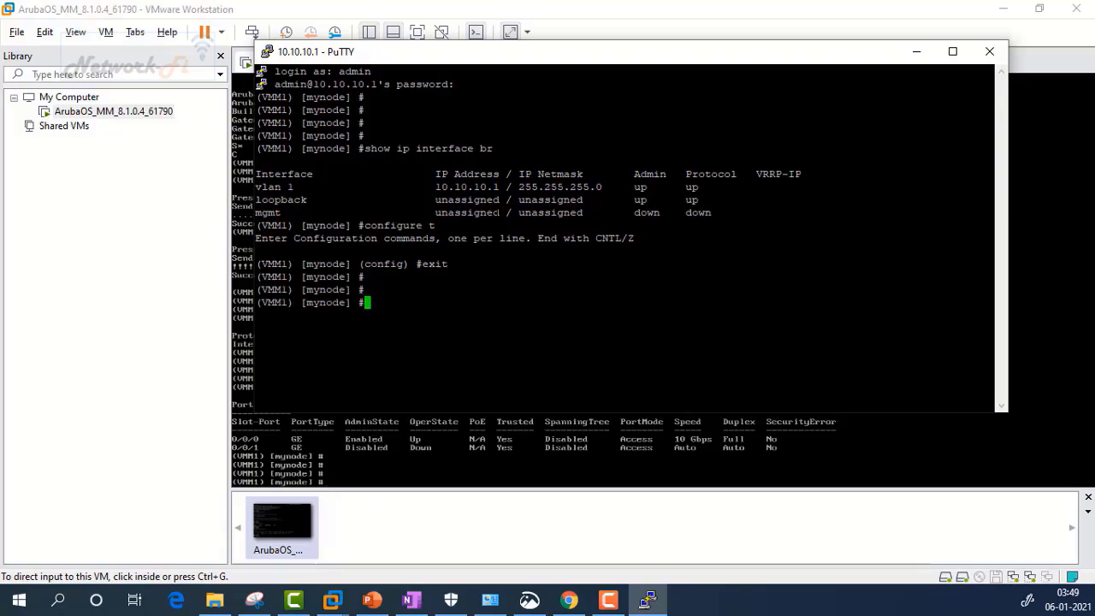